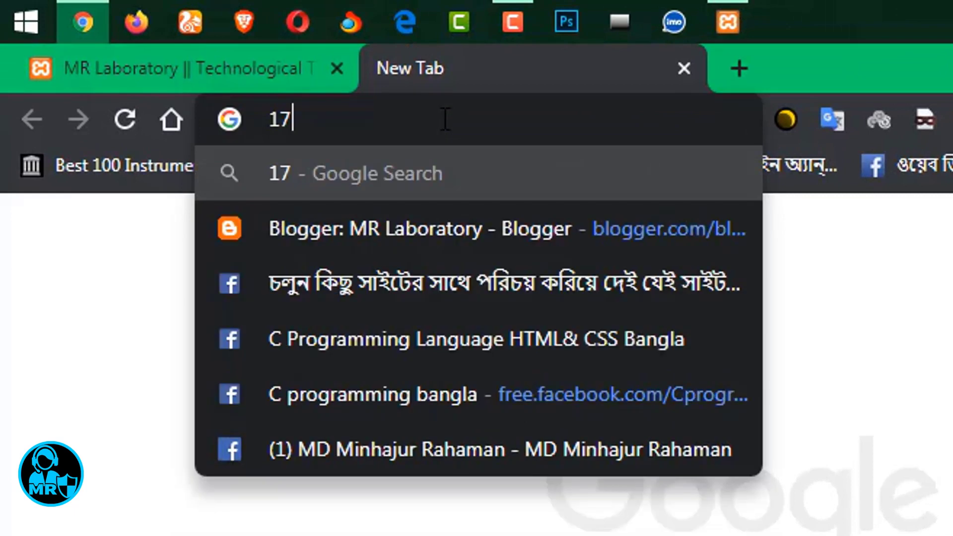
Load the local server at 127.0.0.1, then return to the first MR Laboratory tab.
key(BackSpace)
text(27.0.0.1)
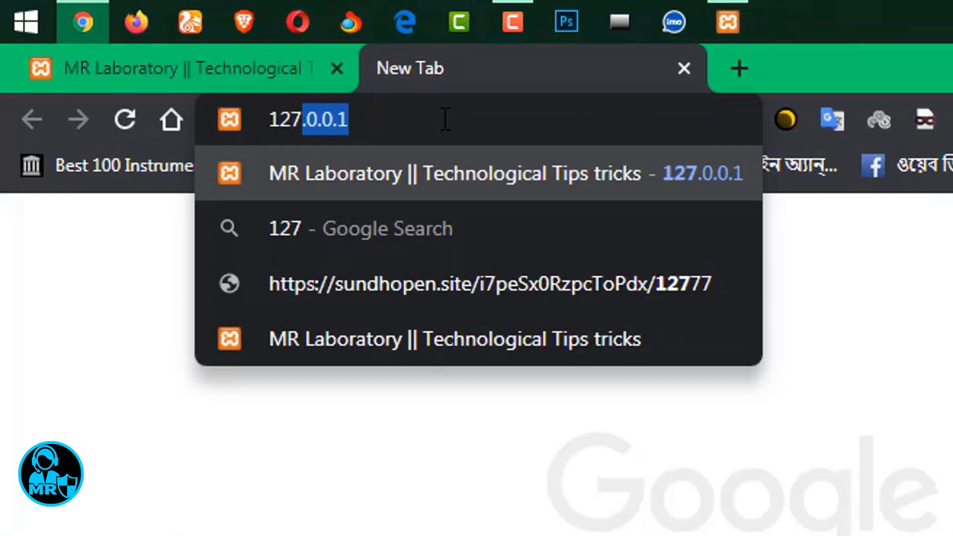
key(Return)
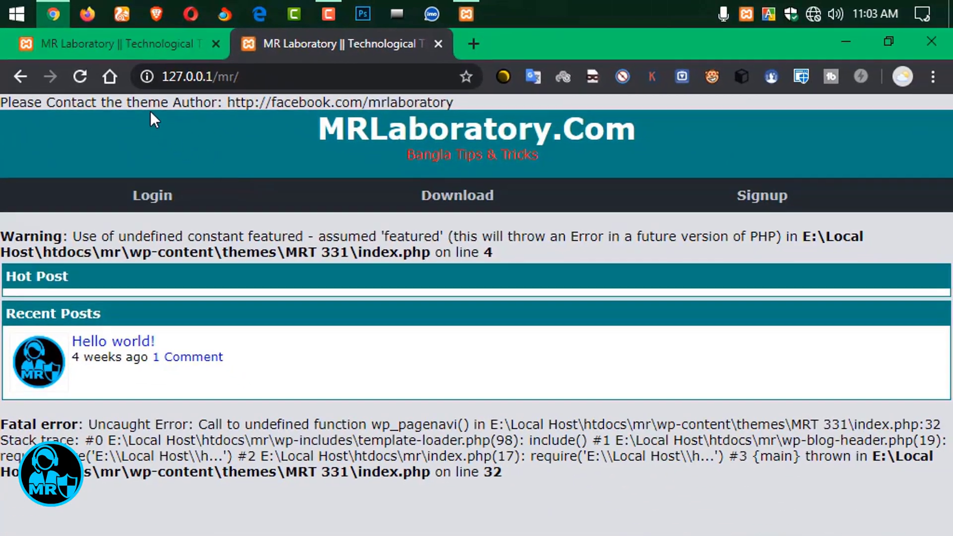
drag(212, 144, 572, 143)
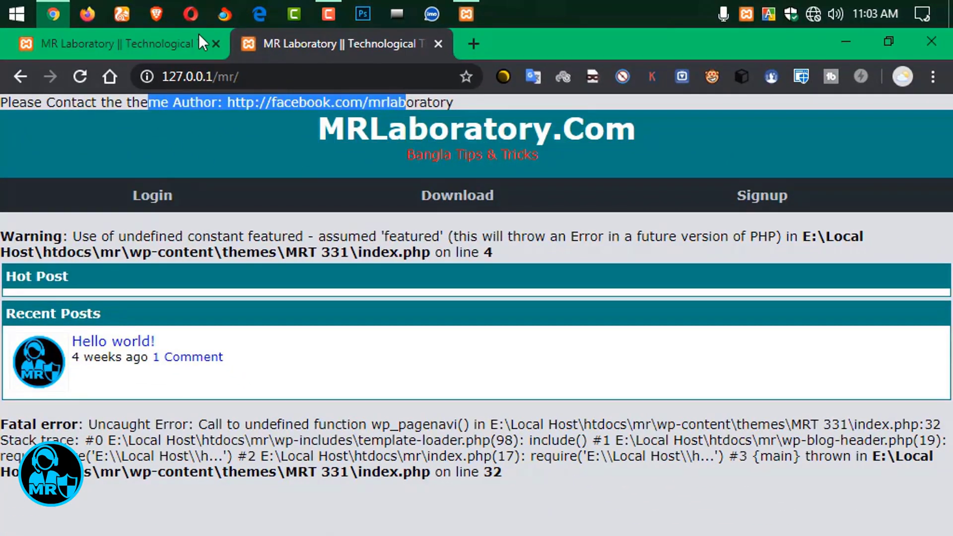
click(188, 44)
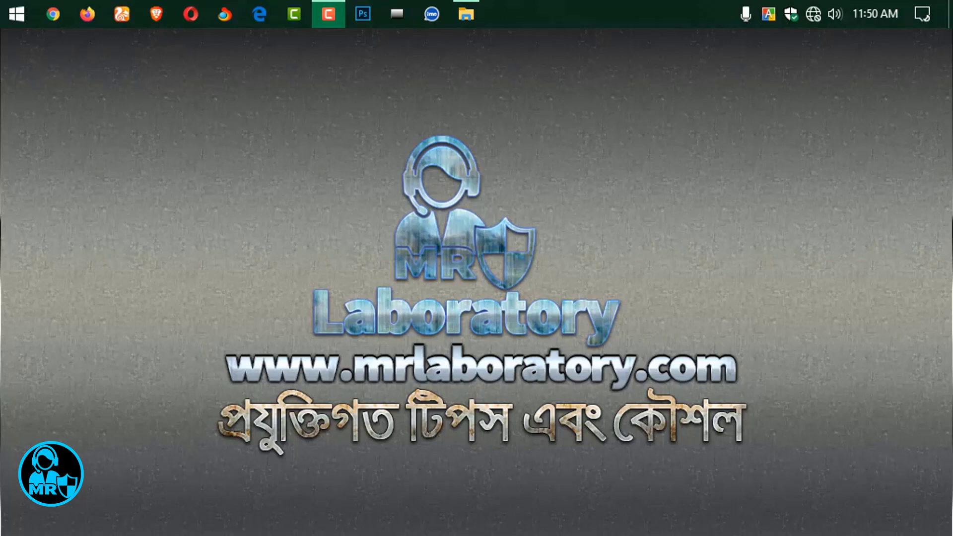
Run the XAMPP installer from the website folder on MR Disk 2 (E:).
click(466, 14)
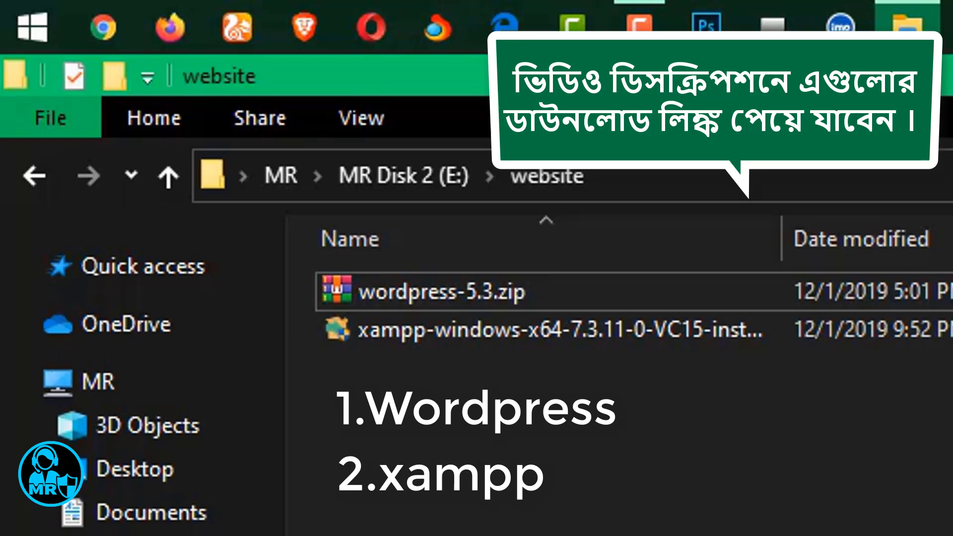
click(598, 345)
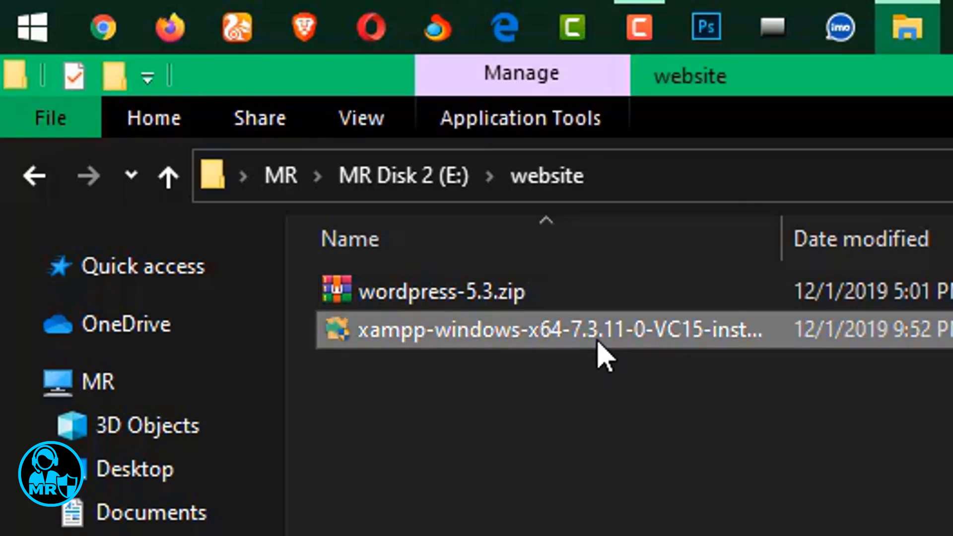
double_click(598, 343)
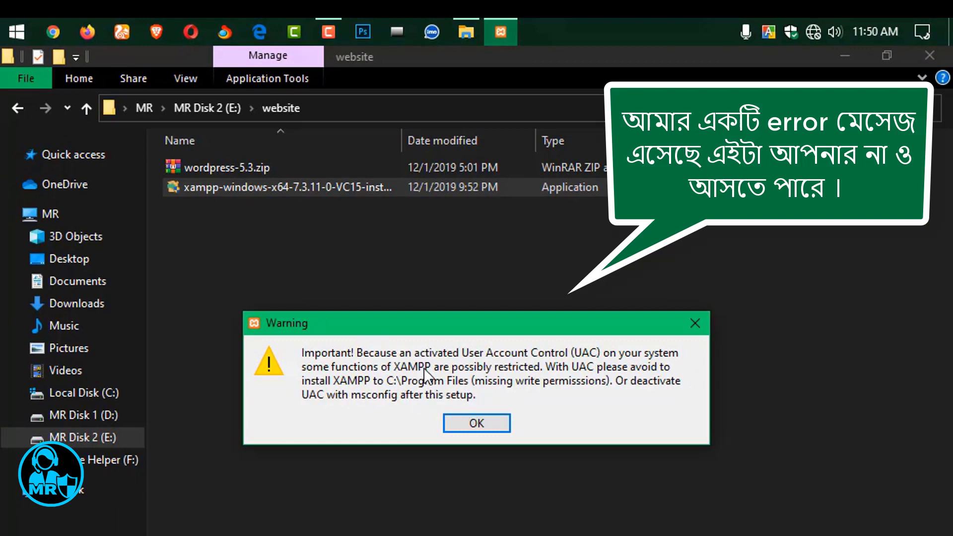
Dismiss the UAC warning, keep all components, and install into E:\Local Host.
click(477, 424)
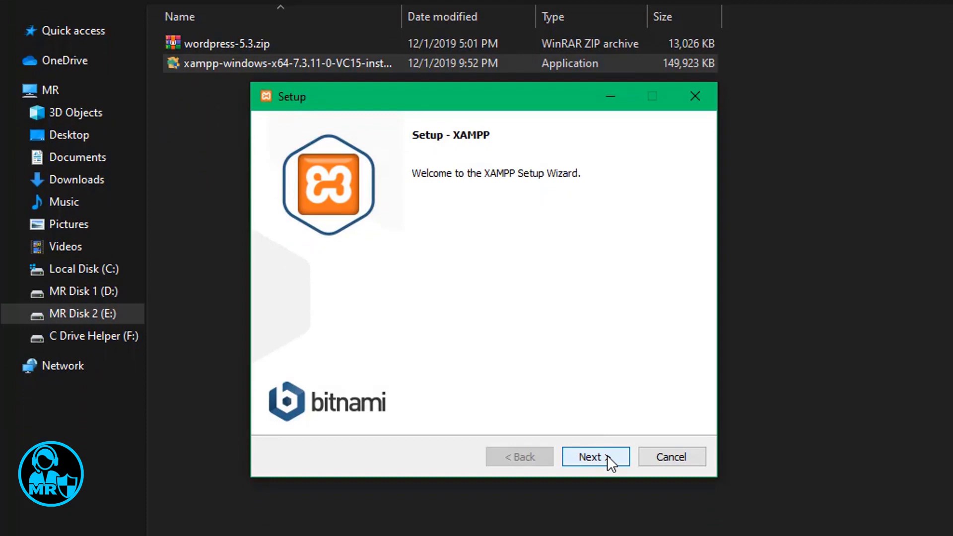
click(606, 454)
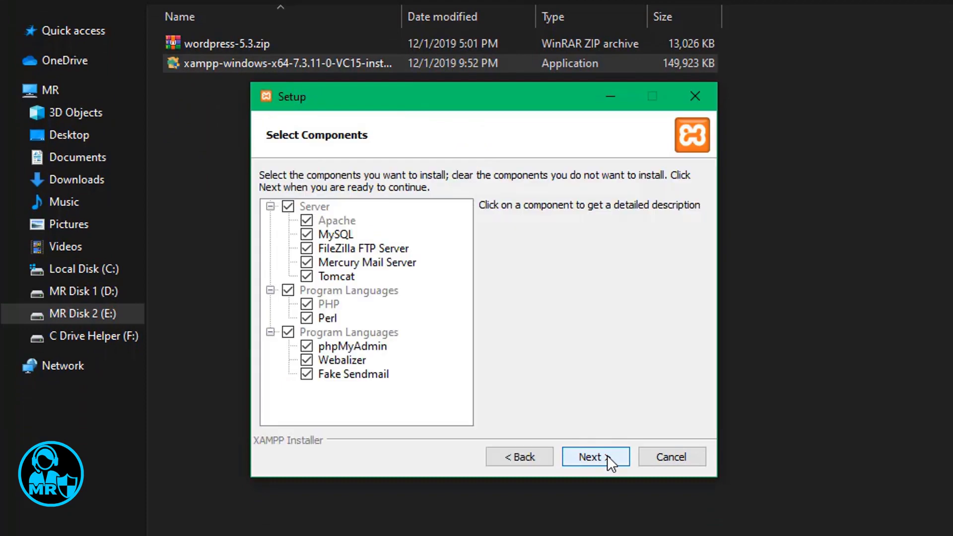
click(606, 454)
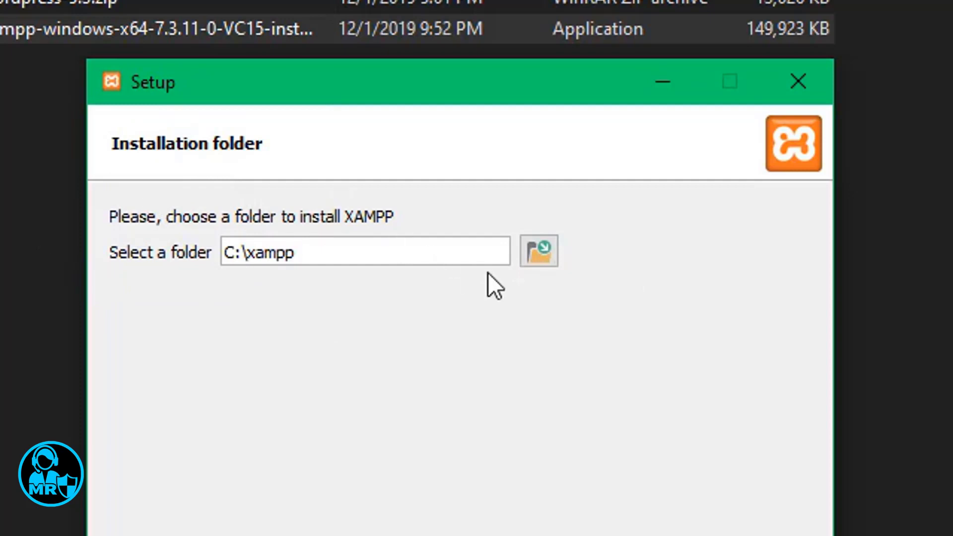
click(538, 250)
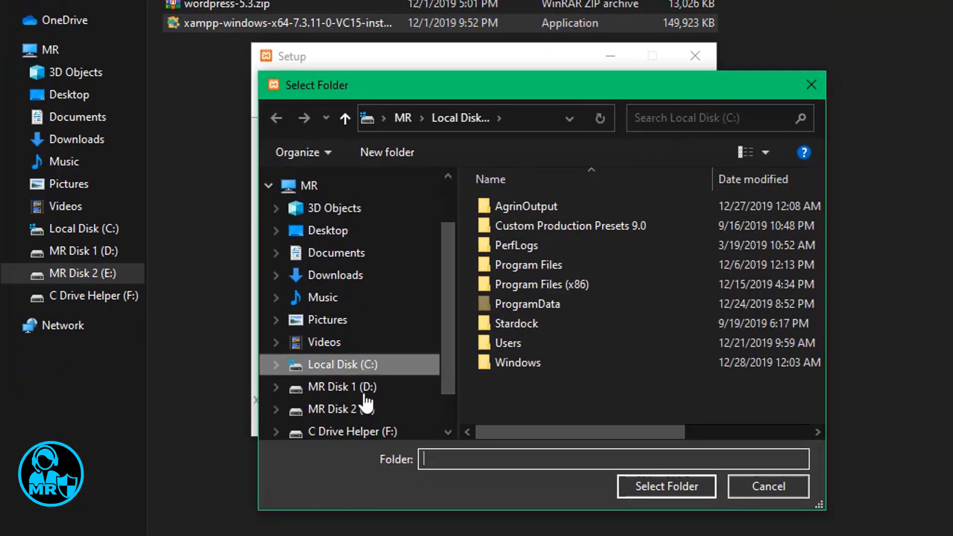
scroll(329, 329, down, 1)
click(324, 420)
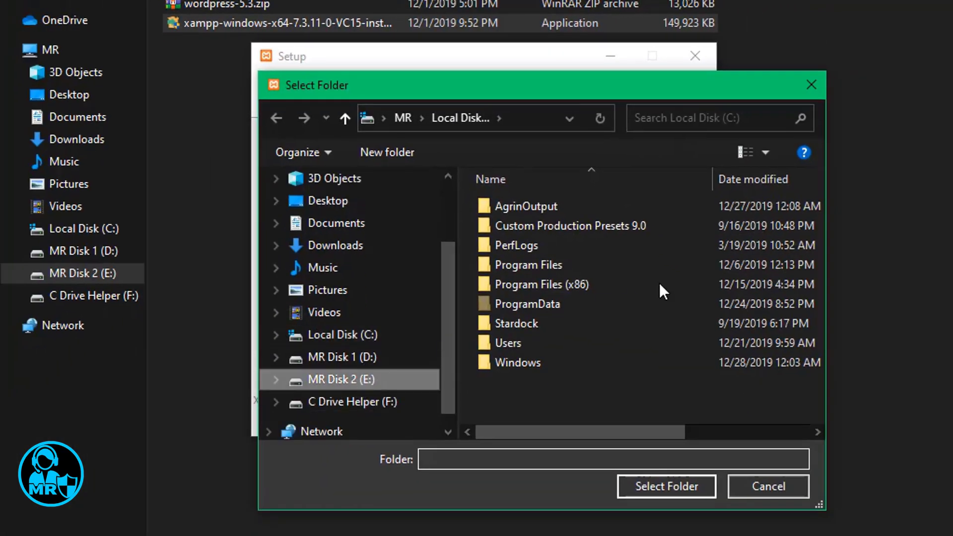
double_click(630, 265)
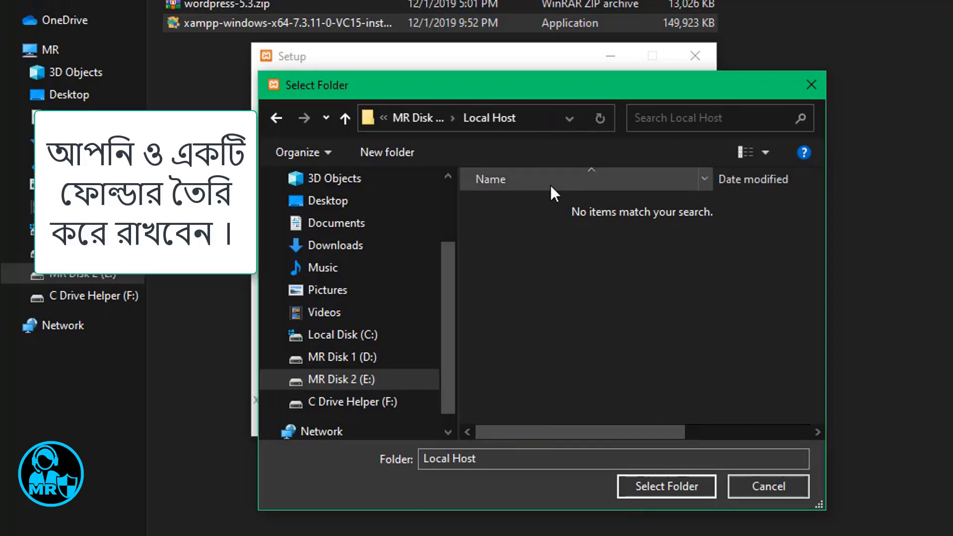
click(657, 485)
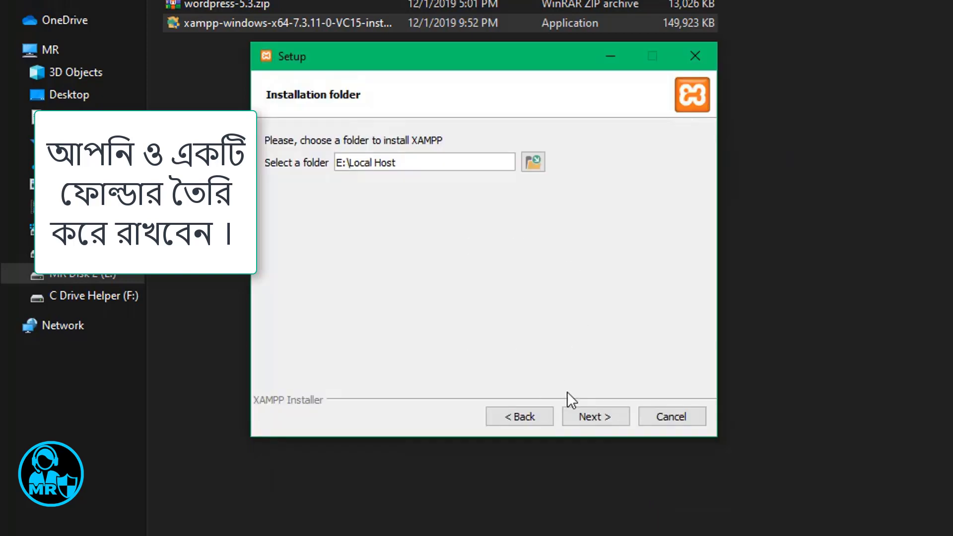
click(606, 418)
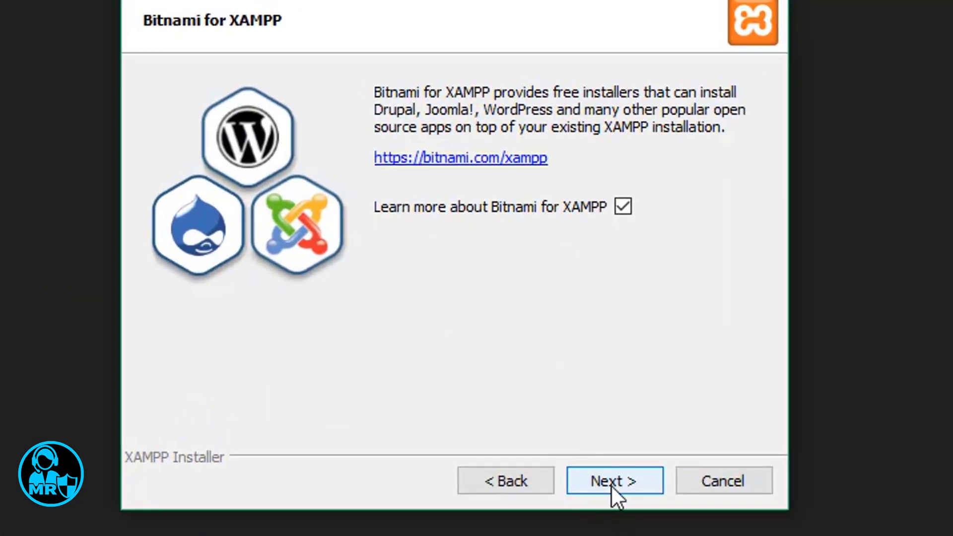
Run the XAMPP installation to completion and close the setup wizard.
click(612, 489)
click(595, 490)
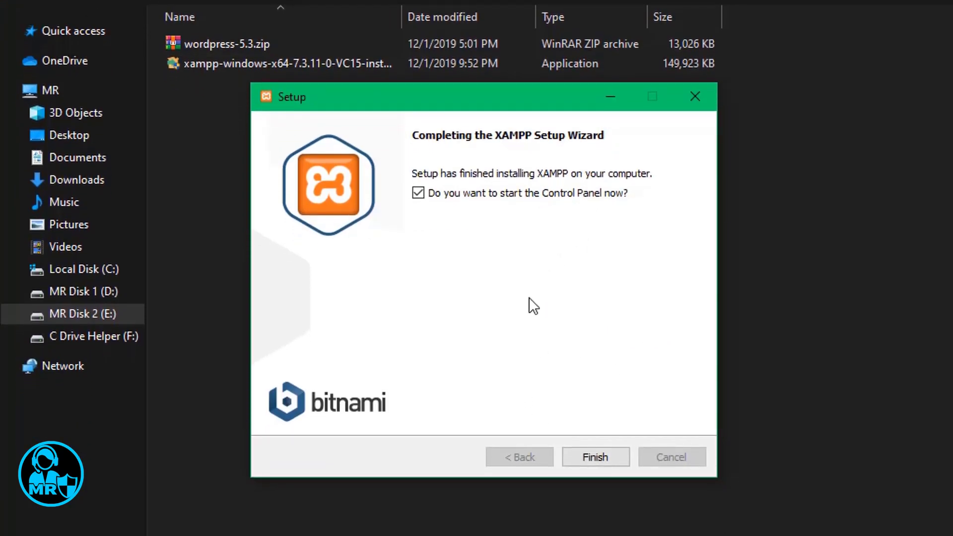
drag(562, 100, 592, 108)
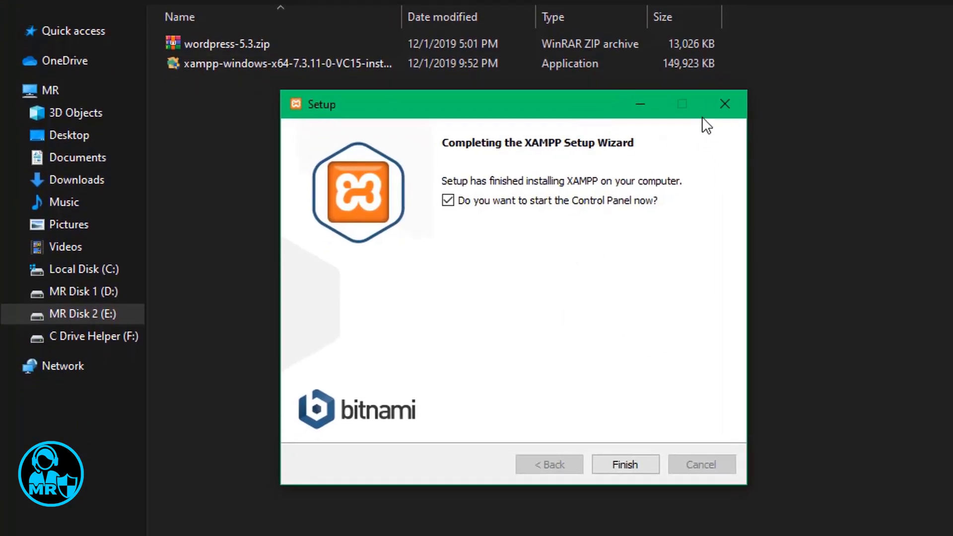
click(723, 105)
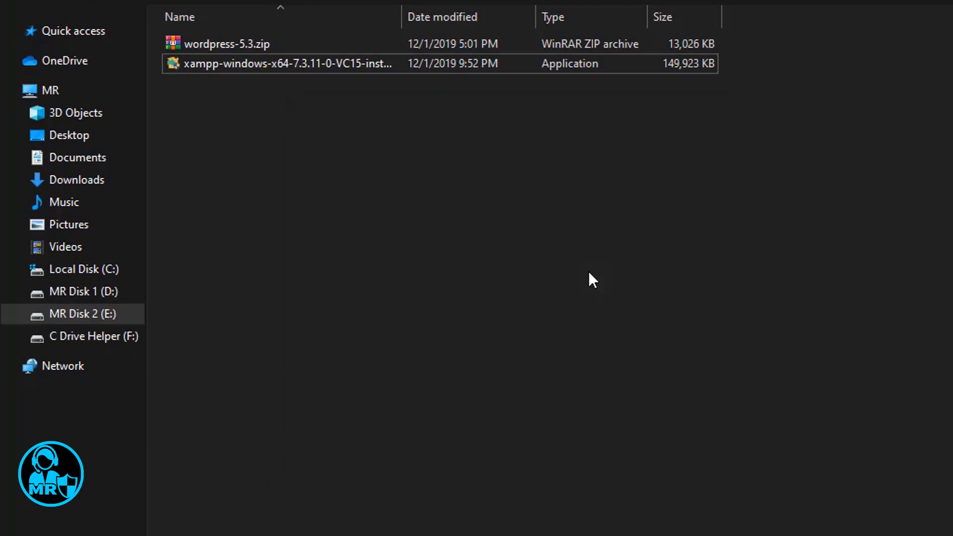
Refresh the website folder and extract wordpress-5.3.zip to a wordpress-5.3 folder.
right_click(497, 188)
click(537, 262)
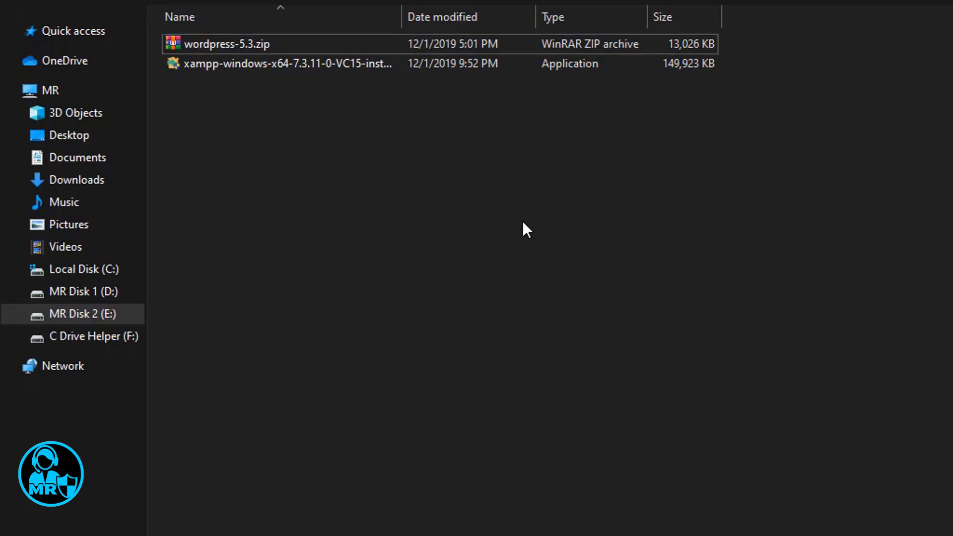
click(228, 39)
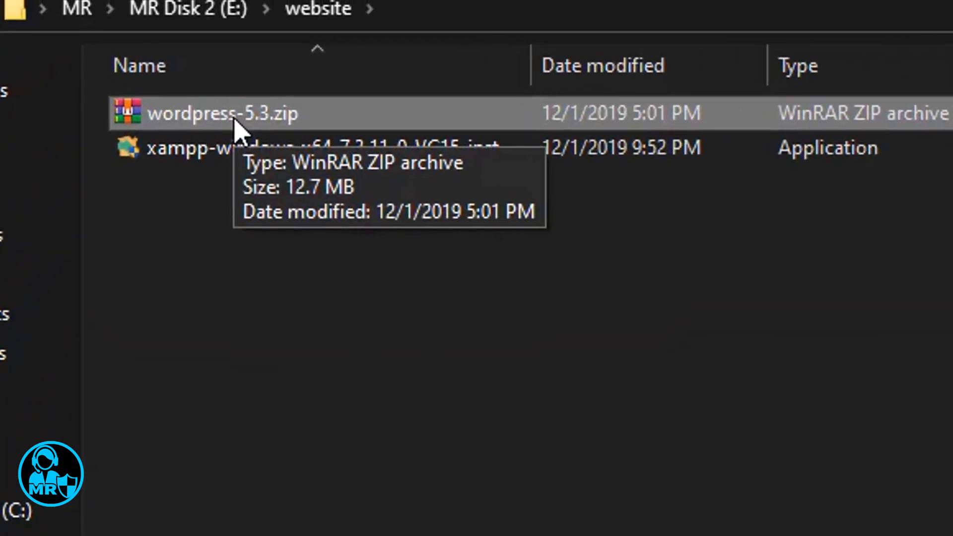
right_click(235, 122)
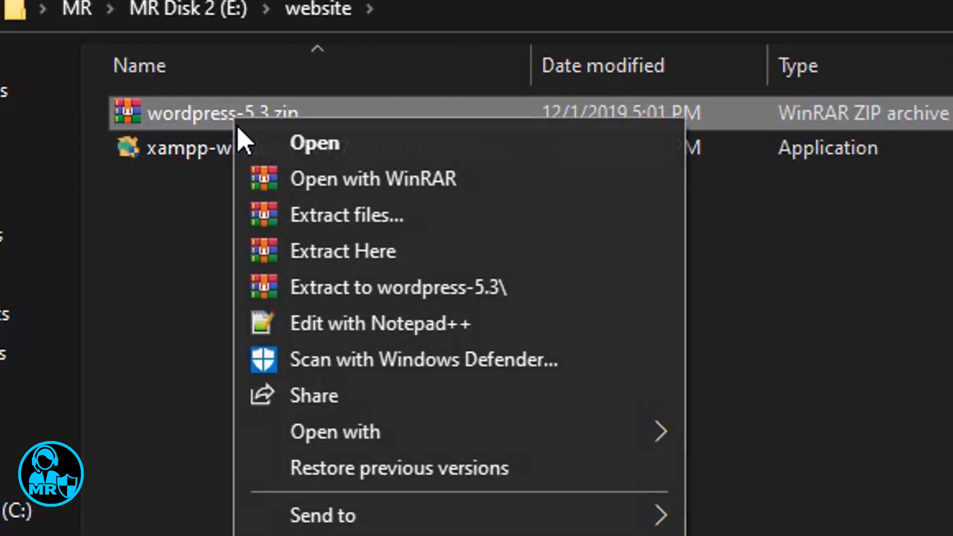
click(330, 287)
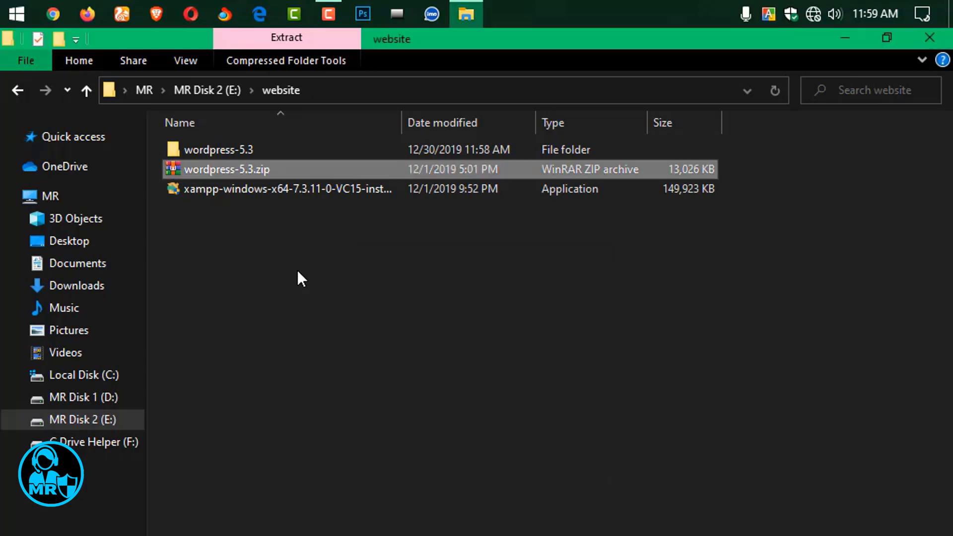
Copy all files from the extracted wordpress-5.3\wordpress folder.
double_click(258, 150)
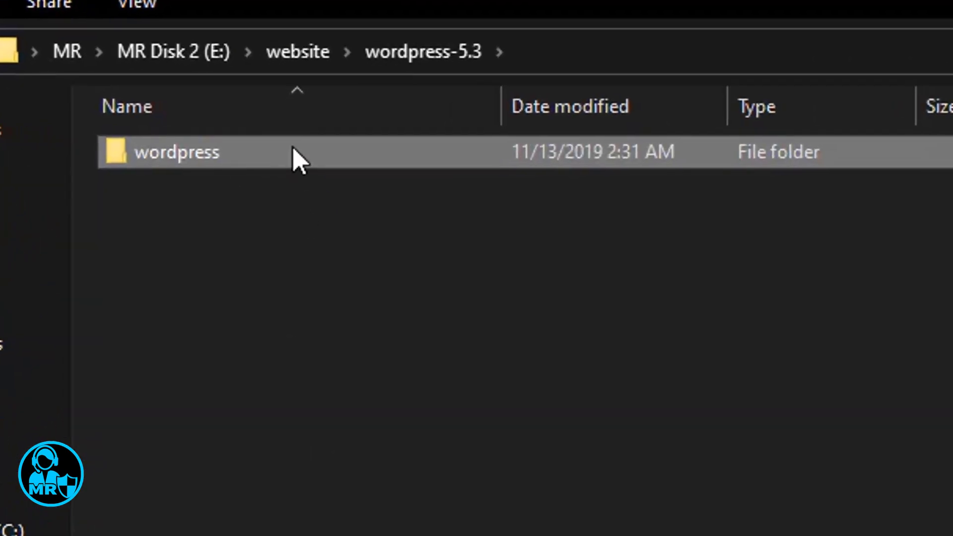
double_click(300, 154)
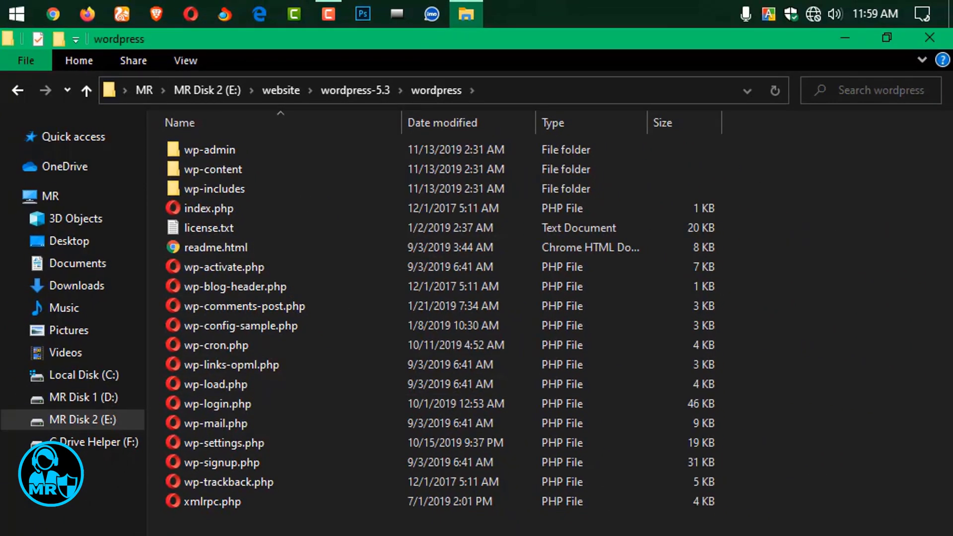
key(ctrl+a)
key(ctrl+c)
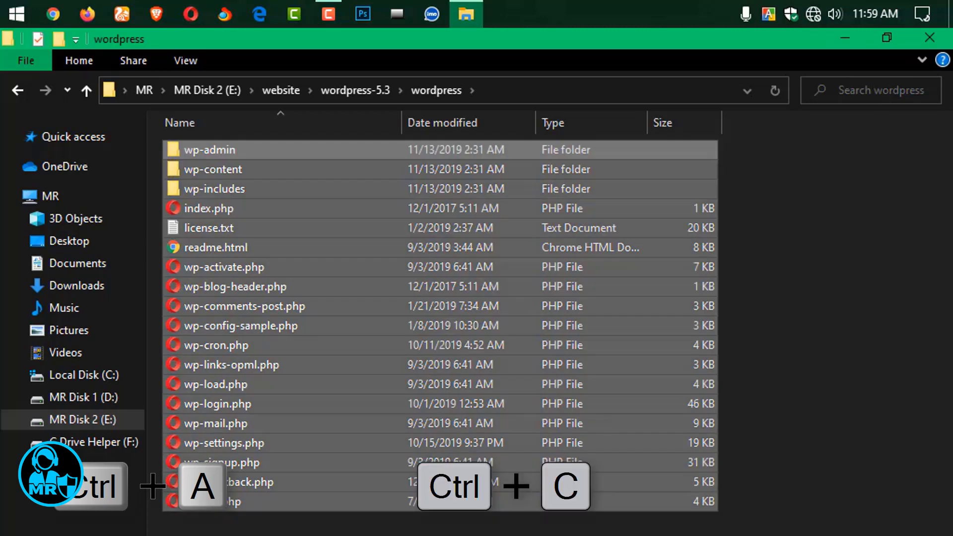
Create a new folder named mr in E:\Local Host\htdocs.
click(102, 421)
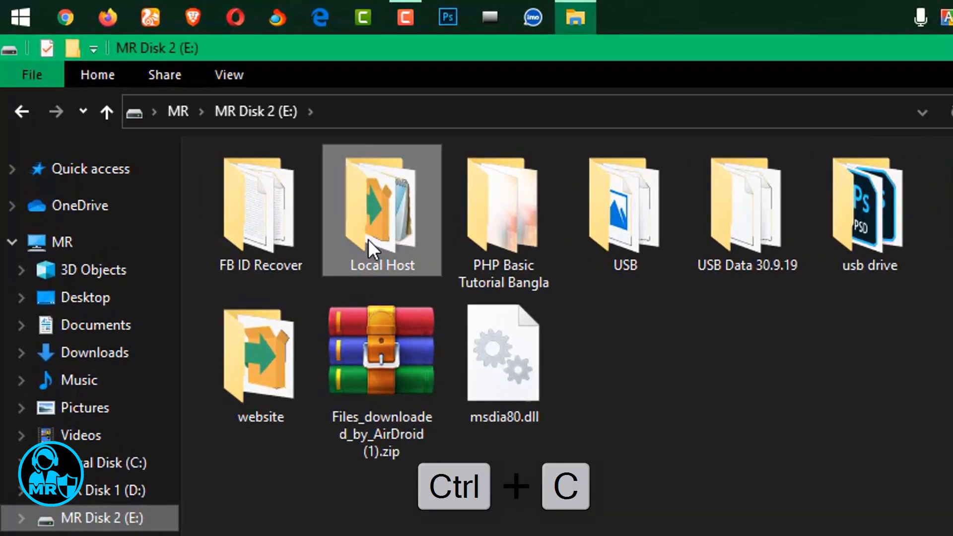
double_click(296, 192)
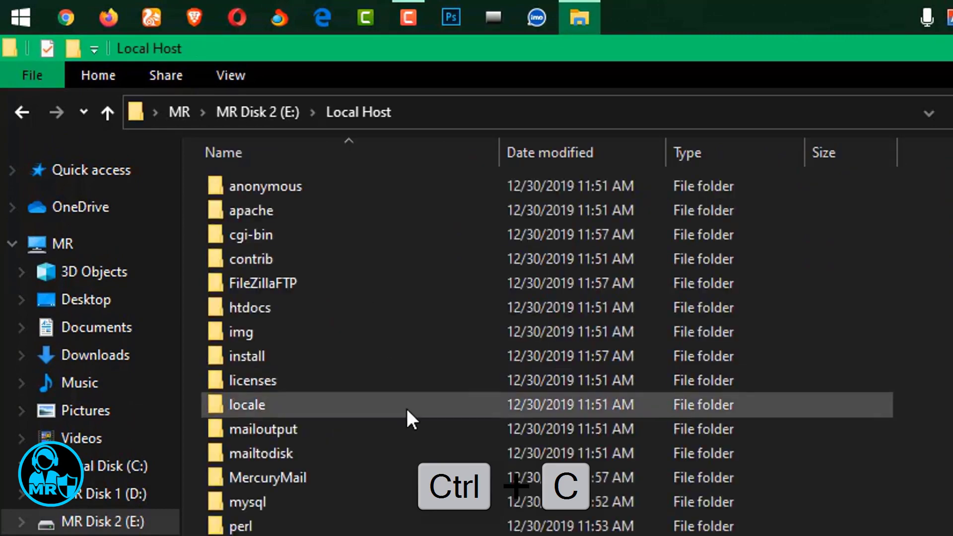
click(327, 302)
double_click(328, 306)
right_click(419, 453)
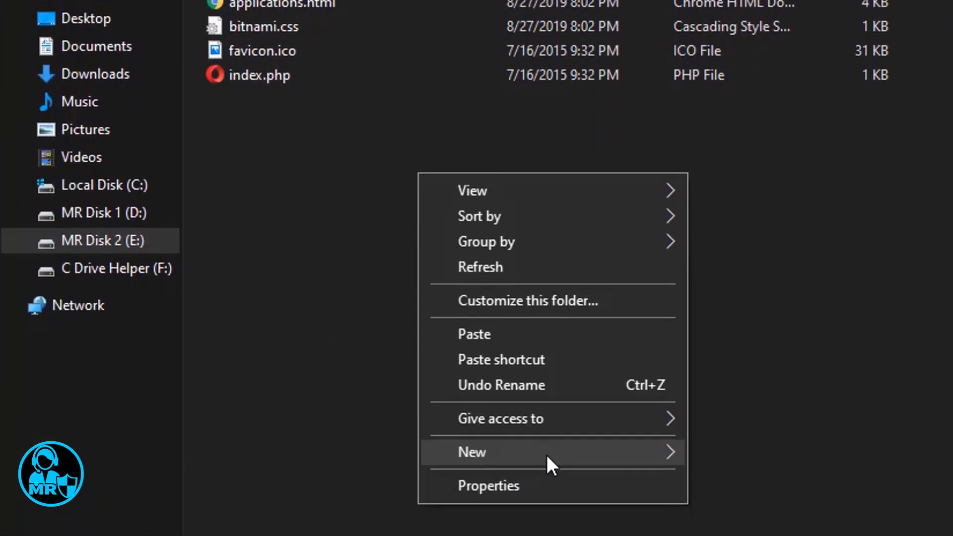
mouse_move(547, 455)
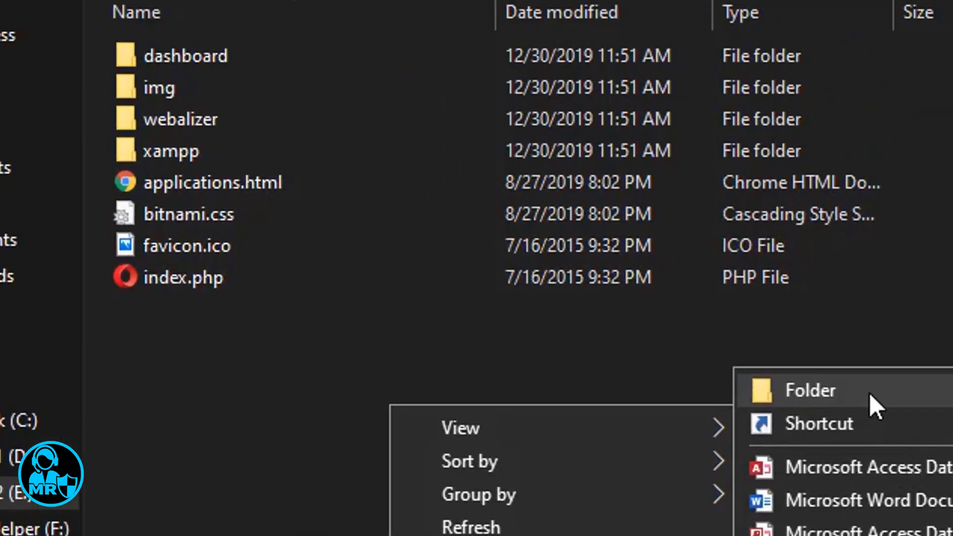
click(800, 168)
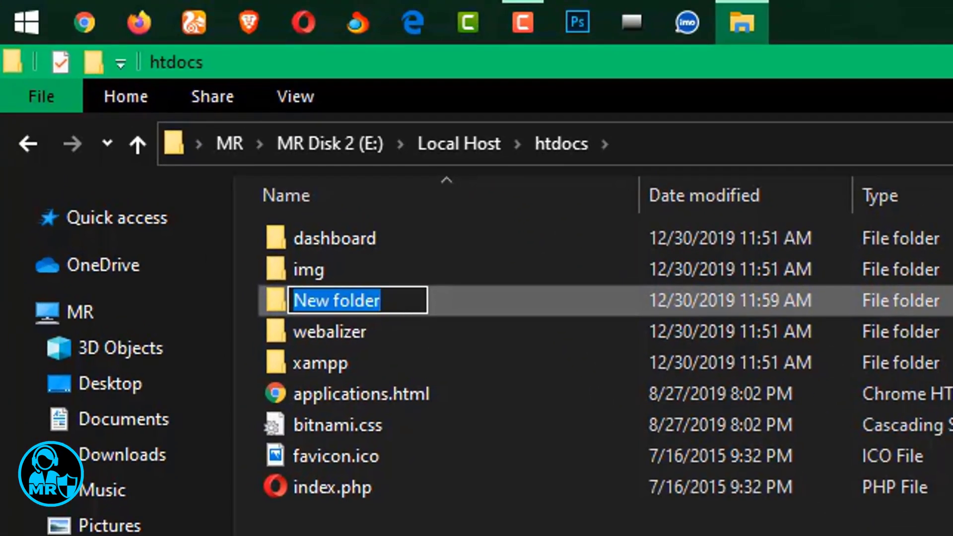
text(mr)
key(Return)
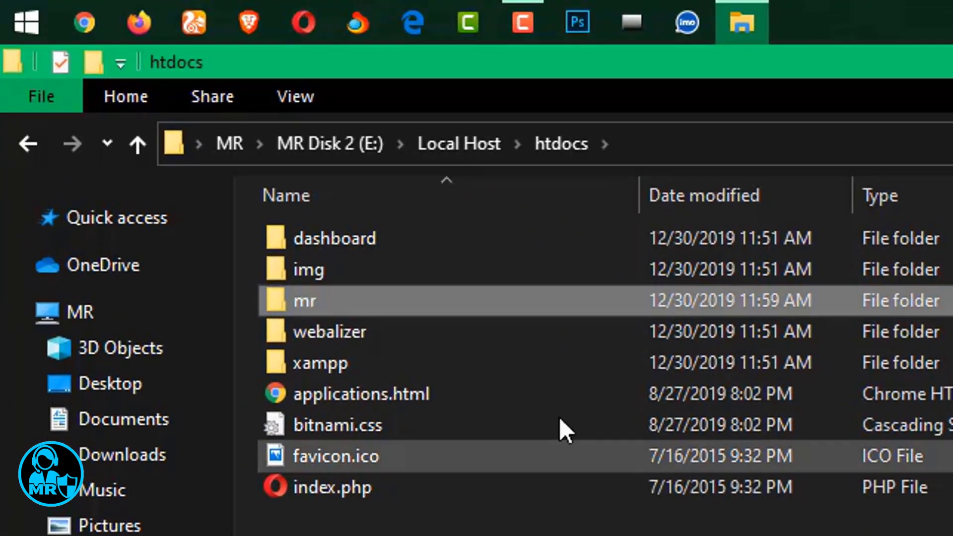
Paste the copied WordPress files into the mr folder and clear the selection.
double_click(561, 302)
right_click(648, 361)
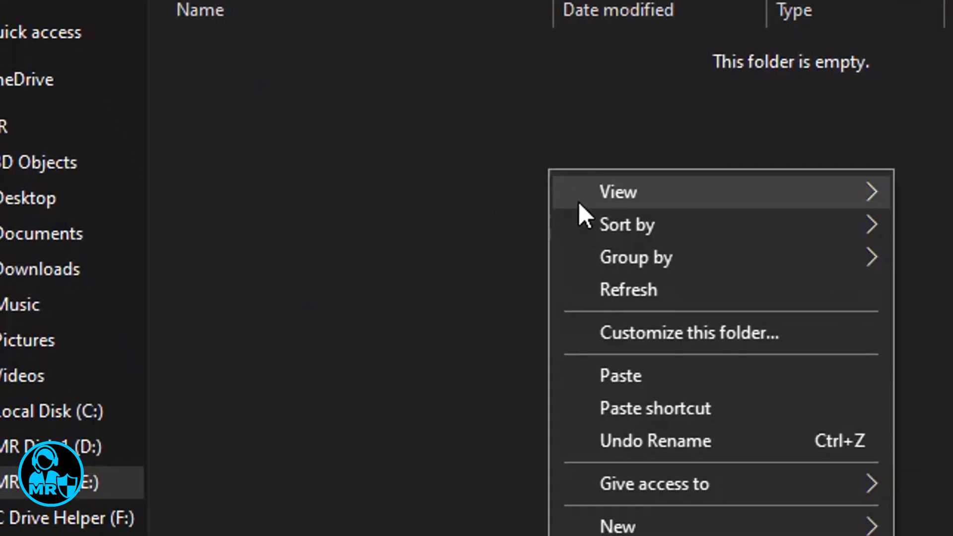
click(733, 535)
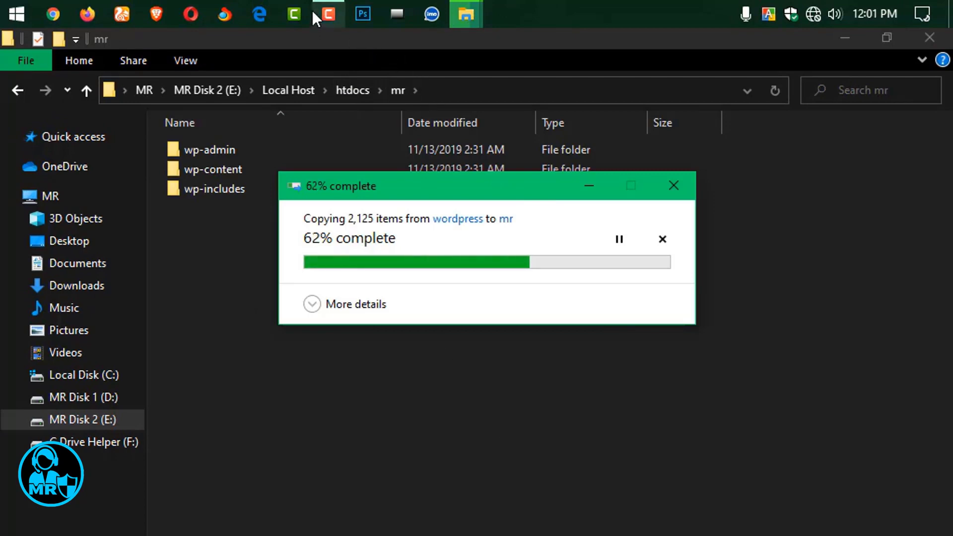
click(329, 13)
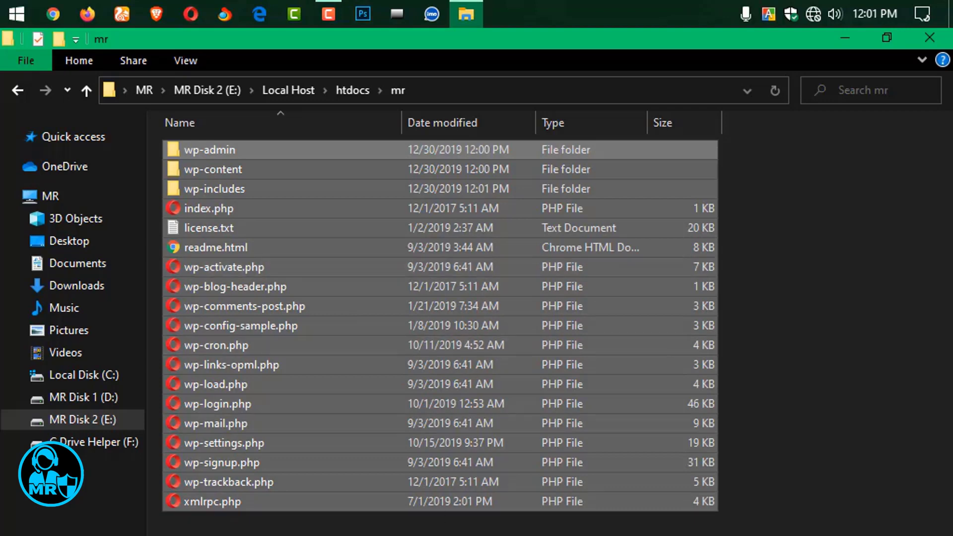
click(283, 517)
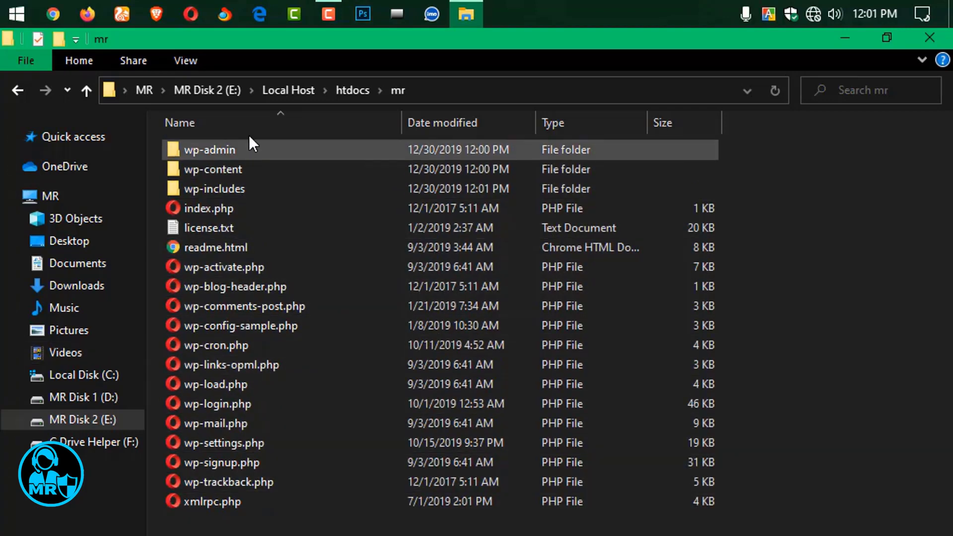
Return to the Local Host folder and scroll down its file list.
click(290, 90)
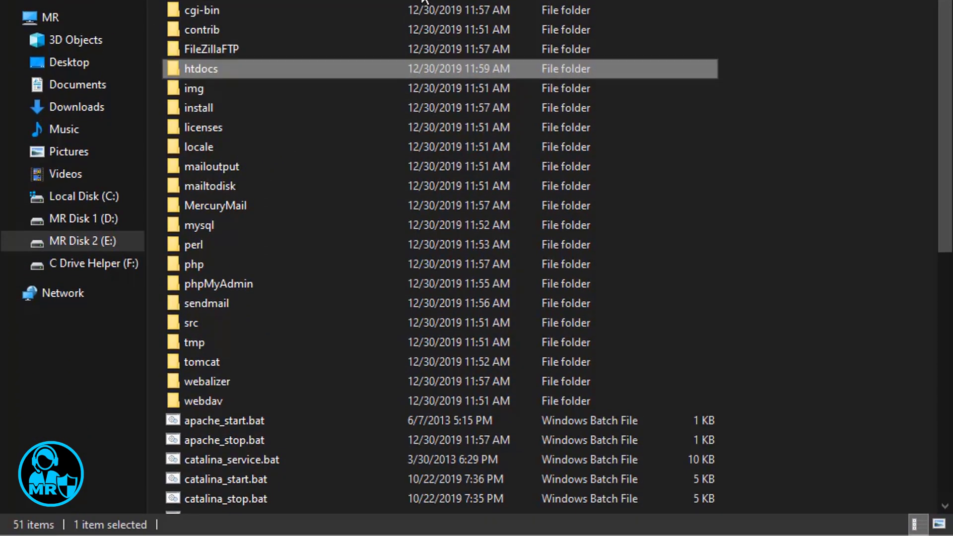
scroll(760, 212, down, 8)
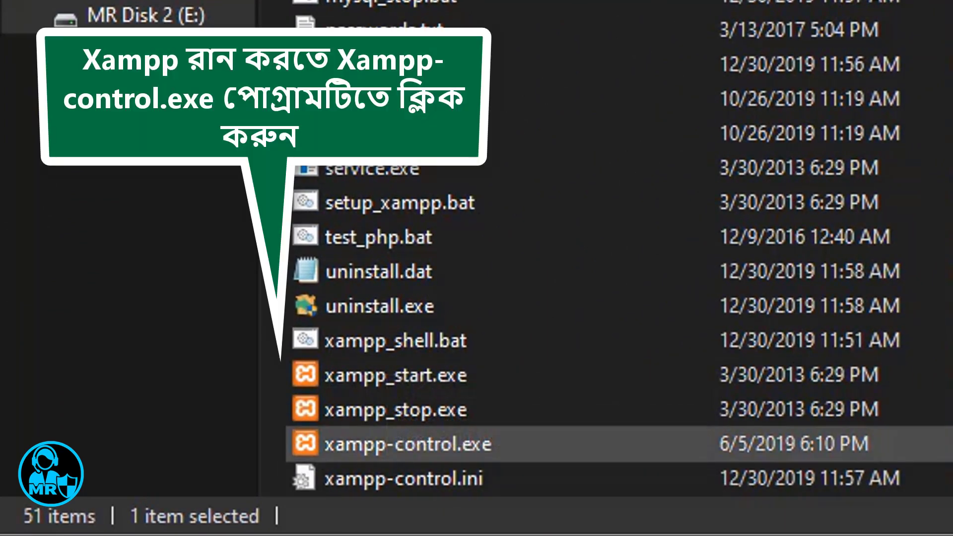
Launch xampp-control.exe and save English as the Control Panel language.
click(706, 455)
double_click(573, 461)
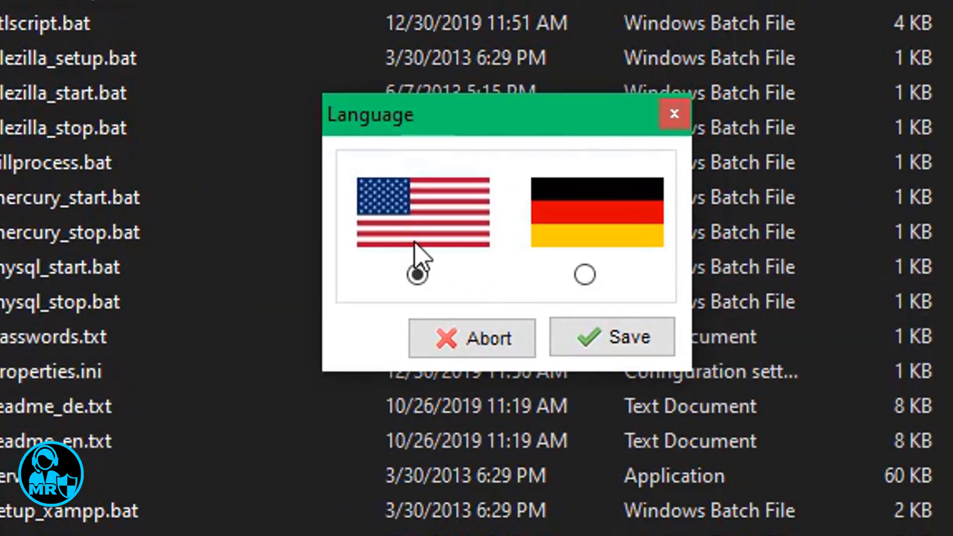
click(662, 338)
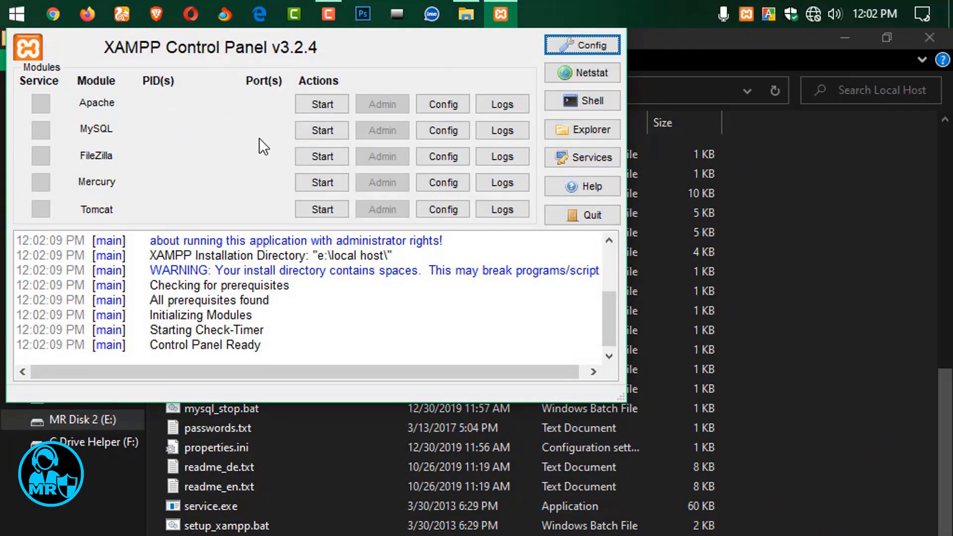
Start the Apache and MySQL modules in XAMPP Control Panel.
click(312, 106)
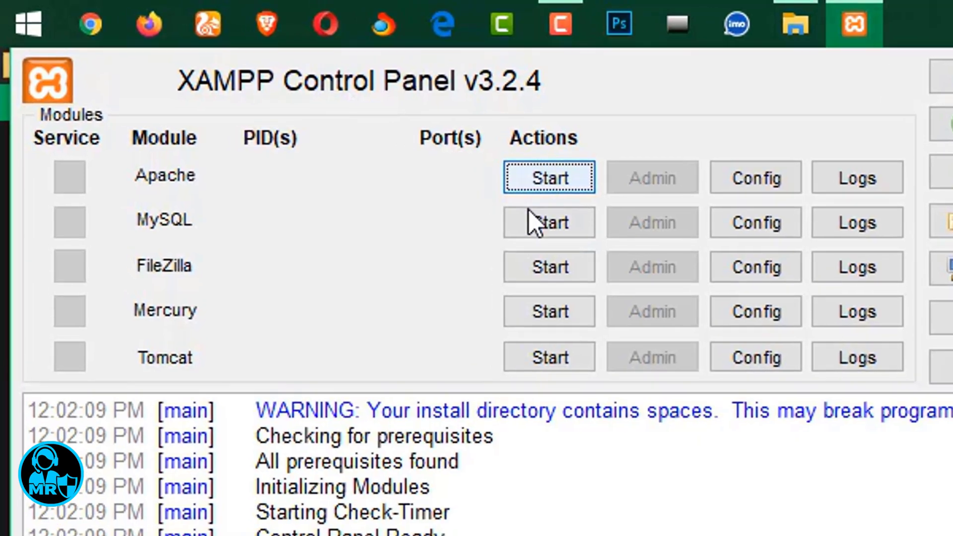
click(536, 223)
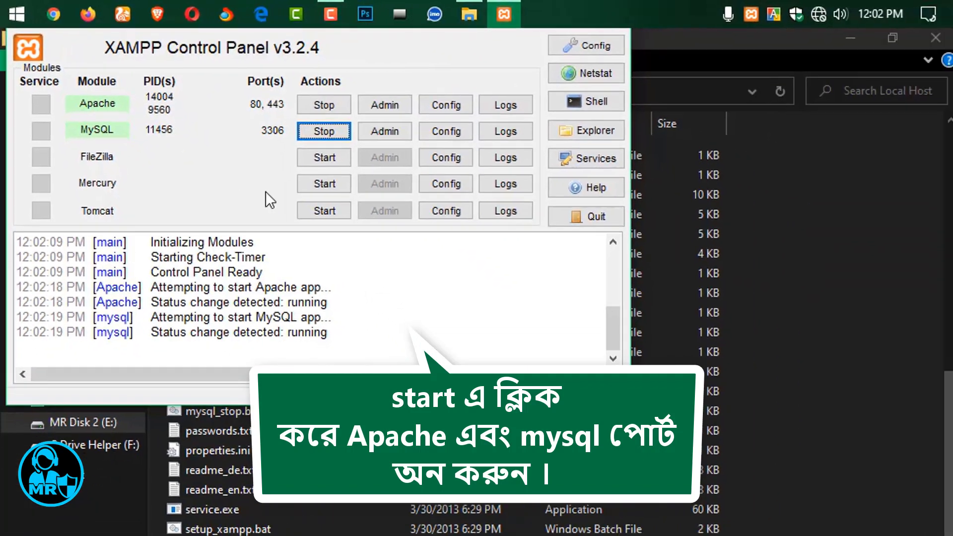
click(797, 413)
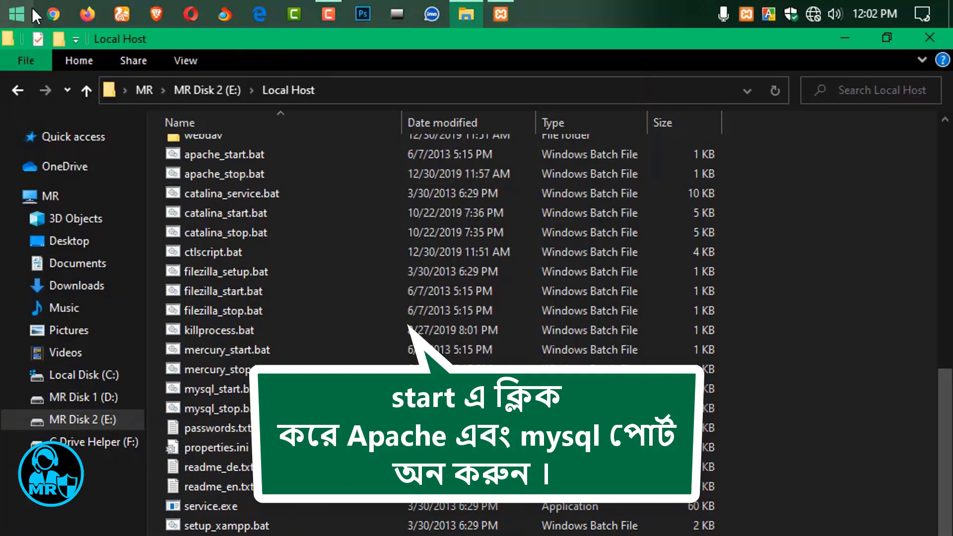
Open Chrome and load the local WordPress site at 127.0.0.1/mr.
click(53, 14)
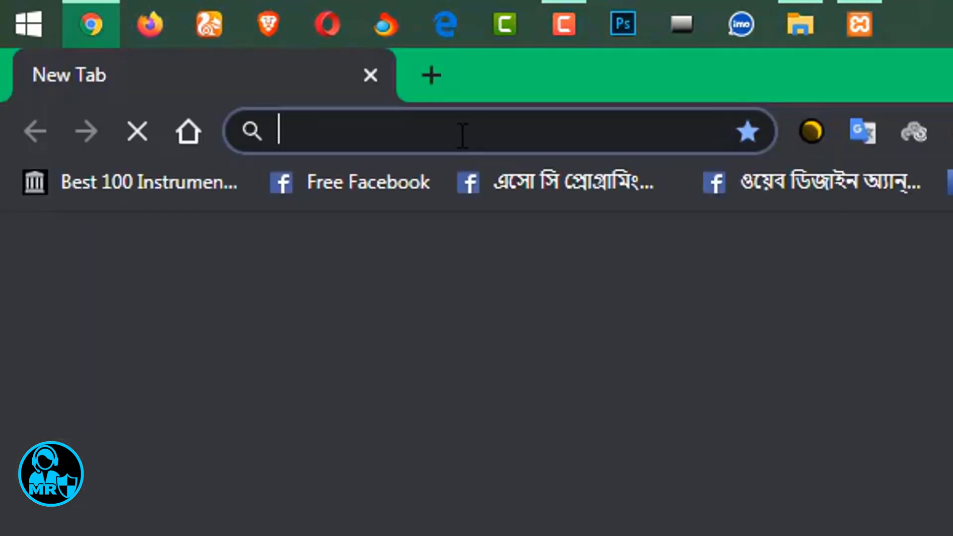
text(127.0.0.1)
key(Return)
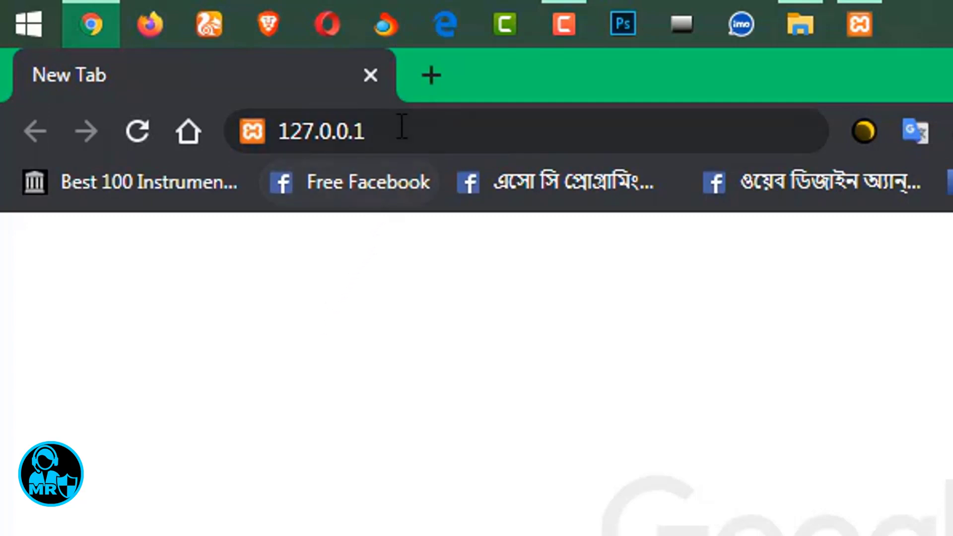
click(458, 137)
click(457, 137)
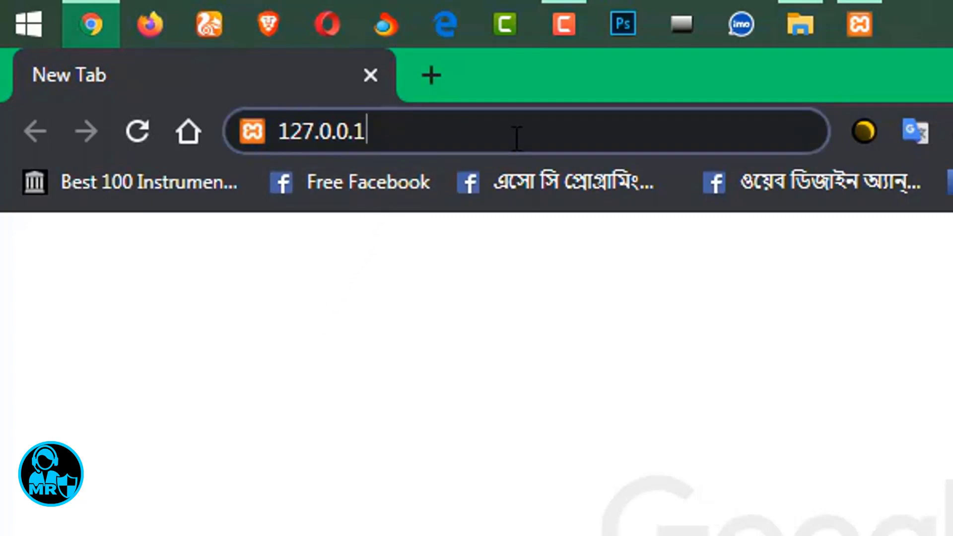
text(/m)
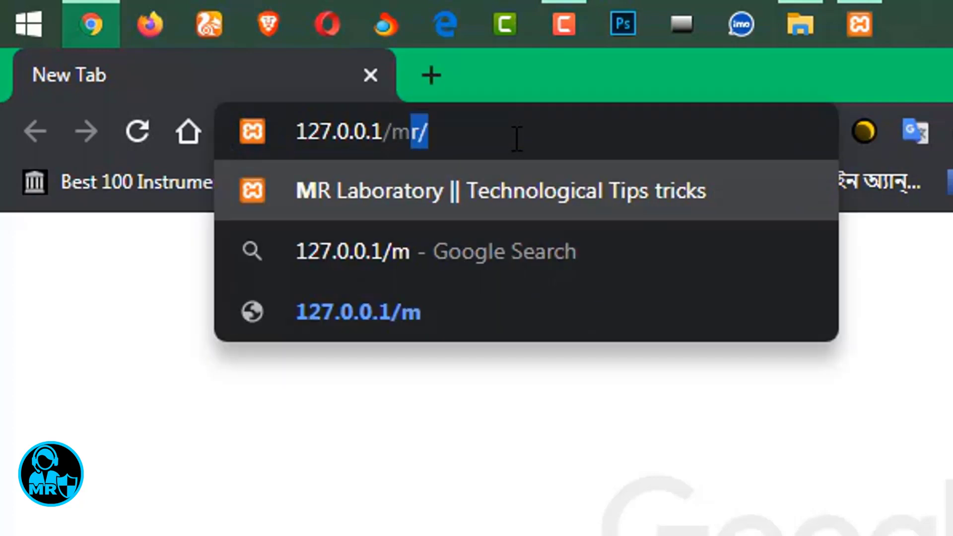
text(r)
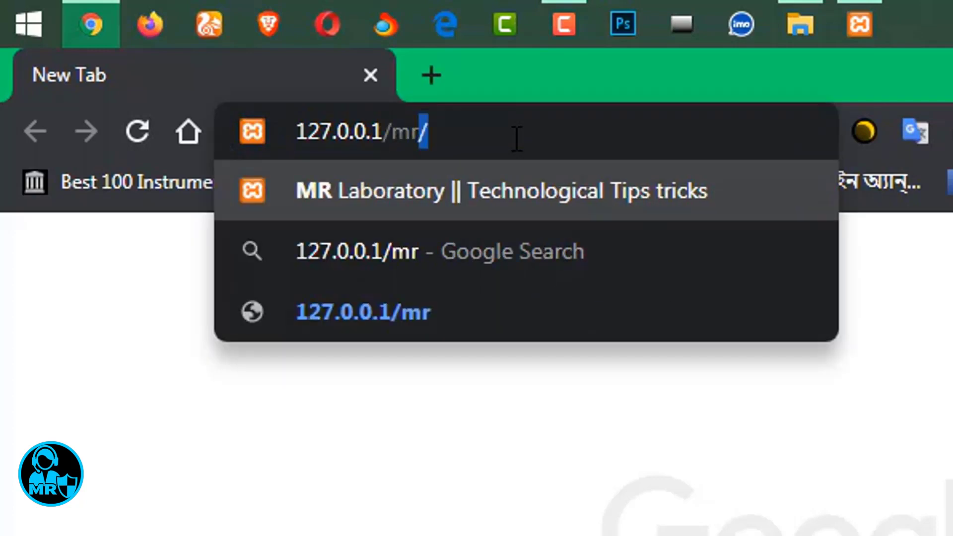
key(Return)
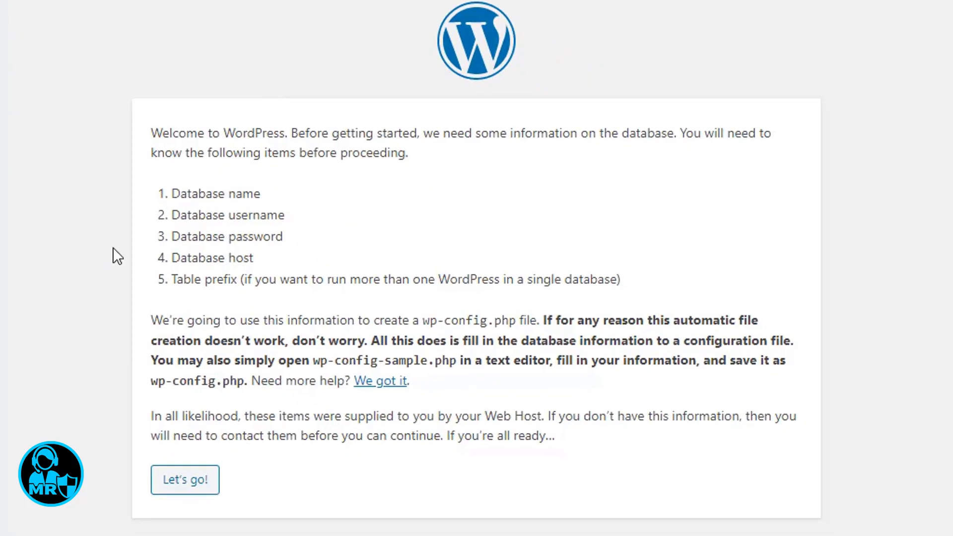
Reach the database connection form with wordpress as database name, then switch back to XAMPP.
click(173, 485)
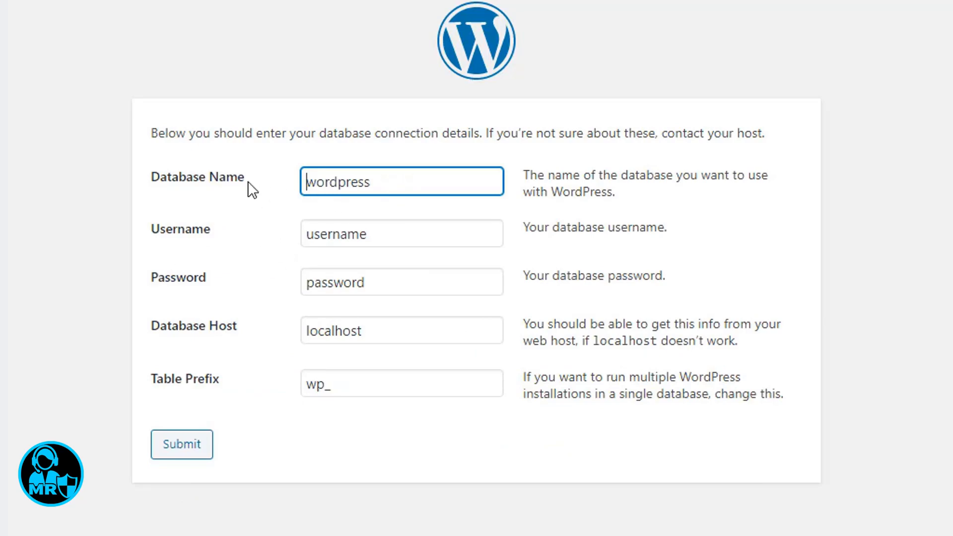
text(wordpress)
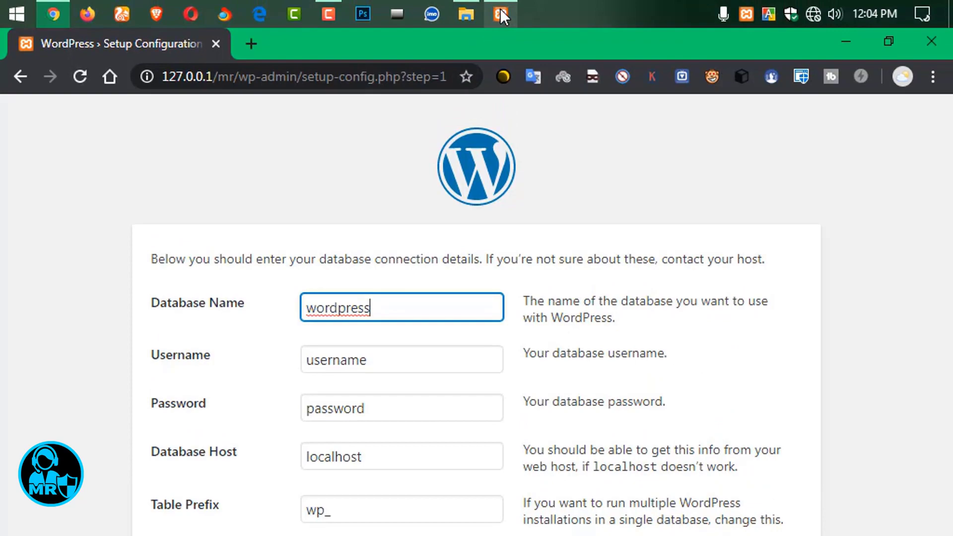
click(501, 10)
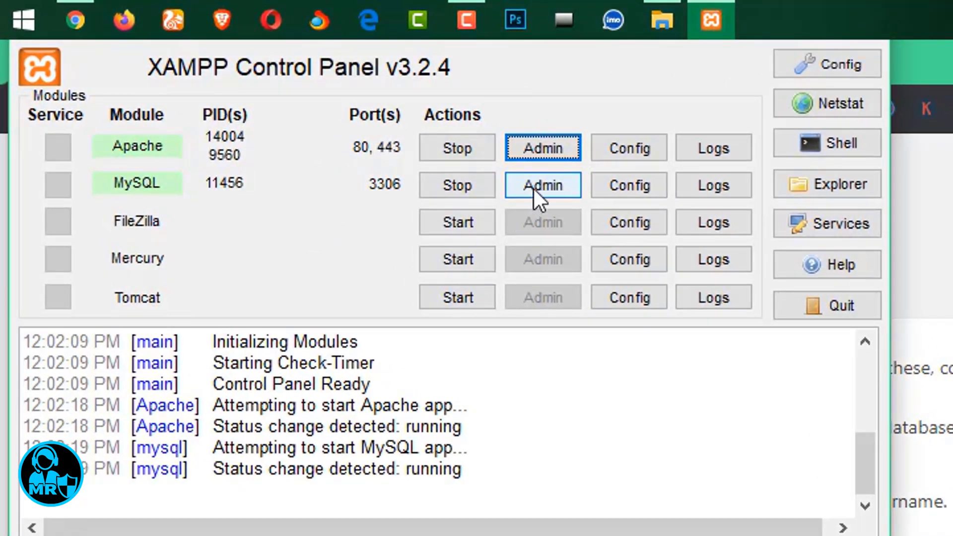
Open phpMyAdmin from the XAMPP MySQL Admin button.
click(534, 189)
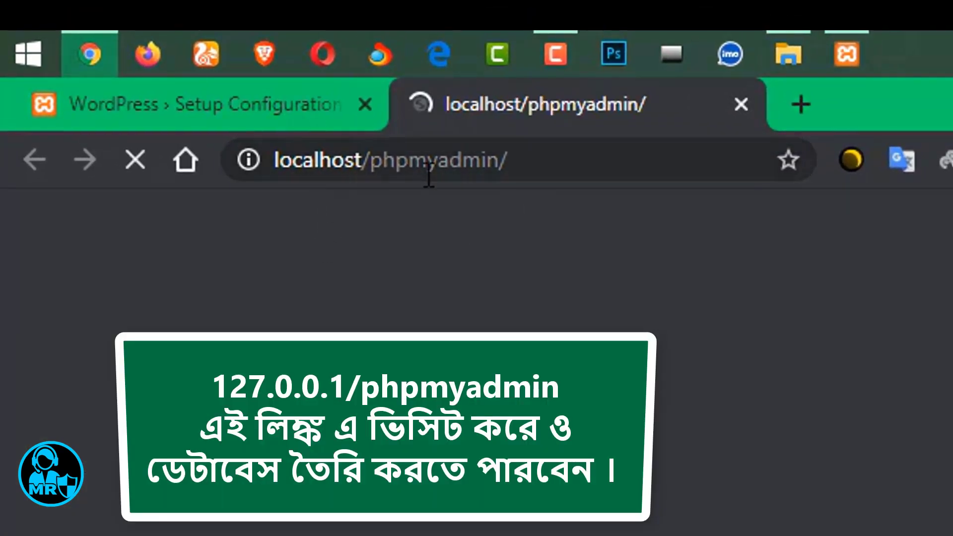
click(429, 171)
click(527, 166)
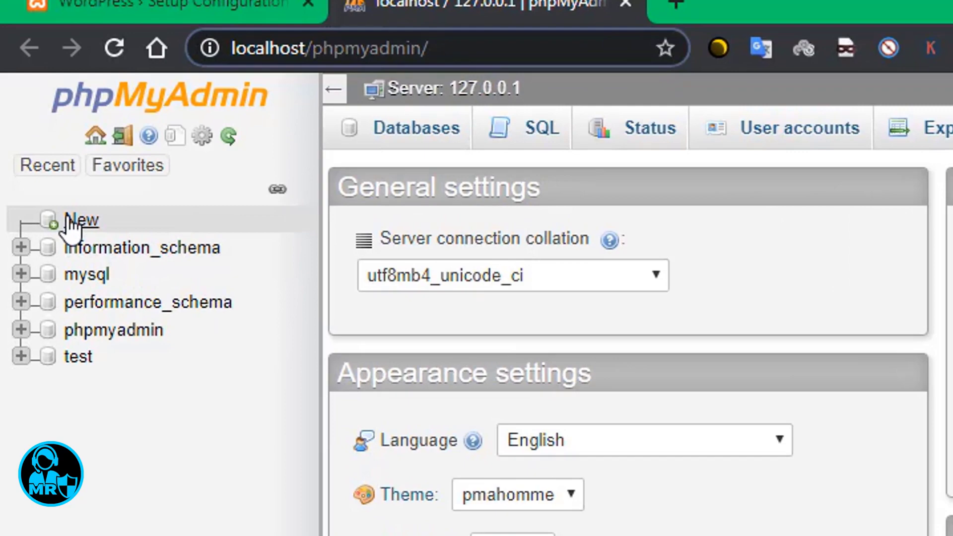
Create the database MR_Laboratory with the default collation.
click(54, 215)
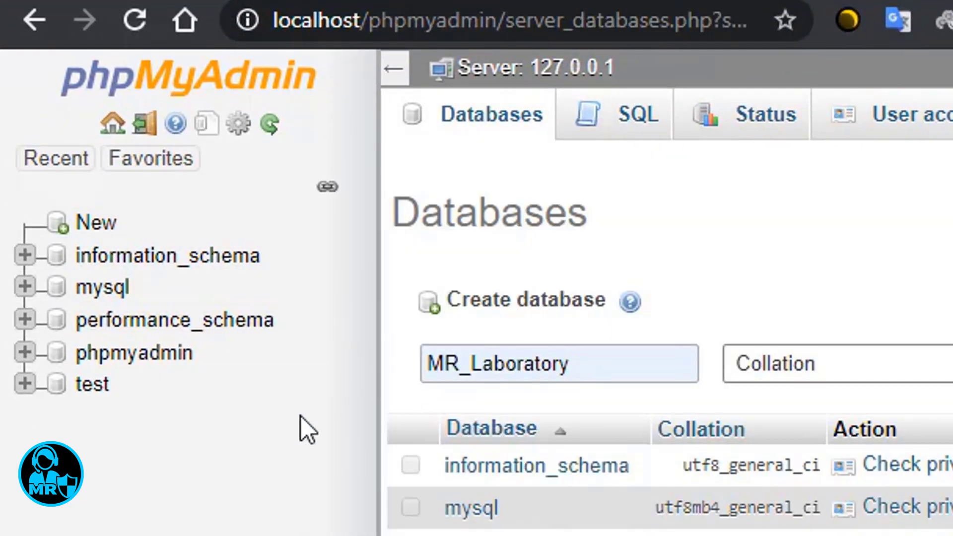
click(532, 372)
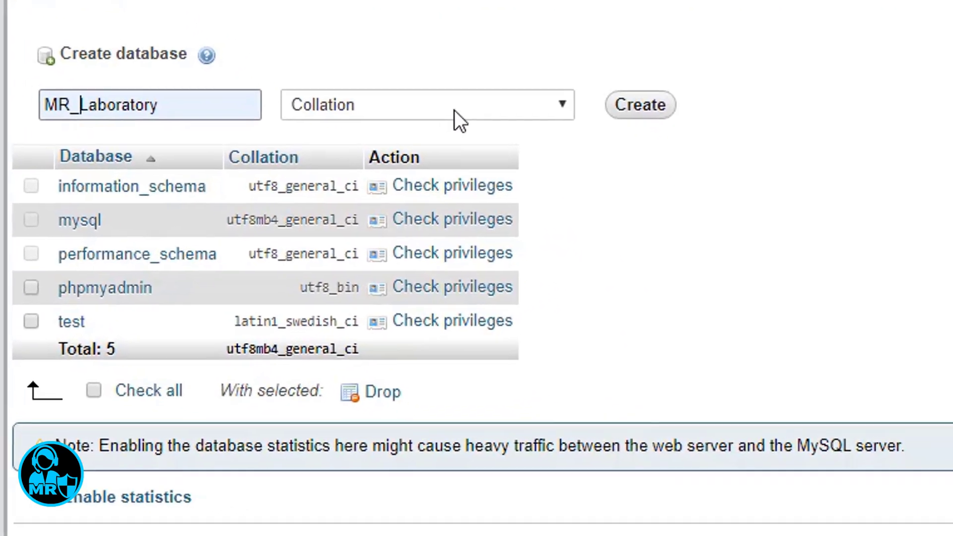
click(506, 236)
click(452, 128)
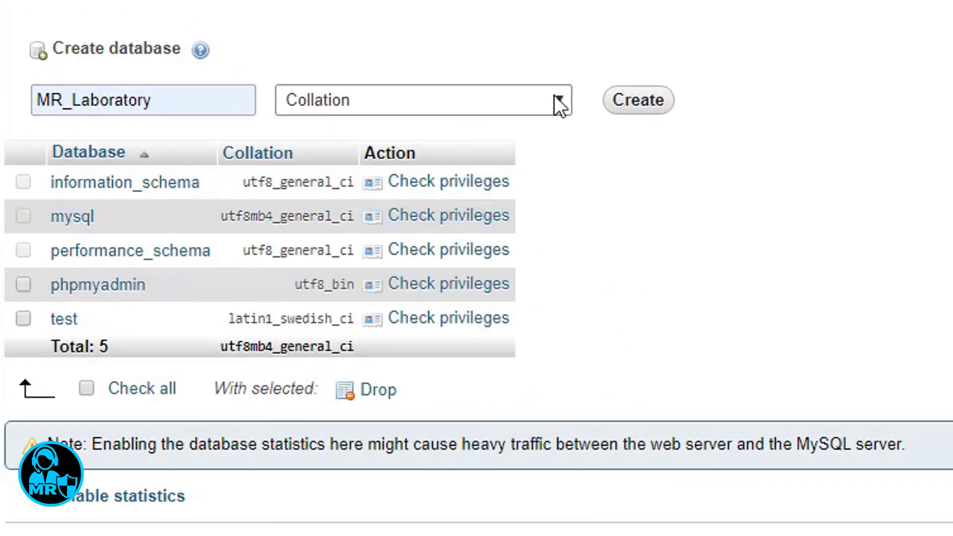
click(640, 107)
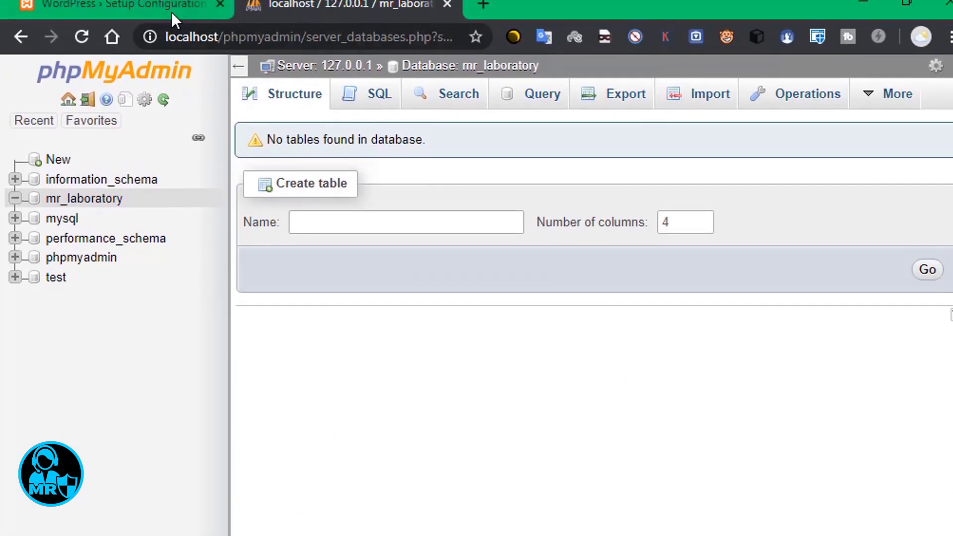
Connect WordPress to database mr_laboratory as user root with empty password, then run the installation.
click(173, 12)
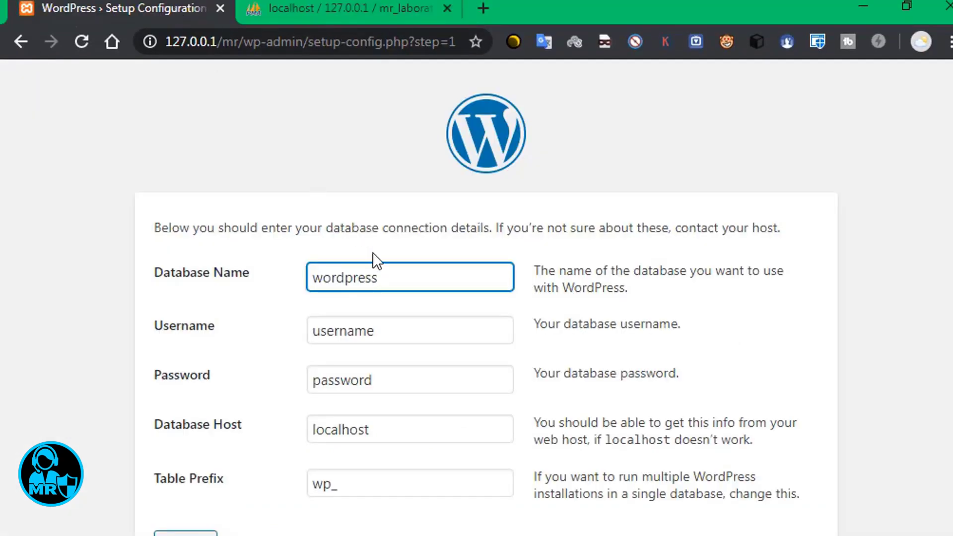
drag(391, 282, 315, 278)
text(mr_laboratory)
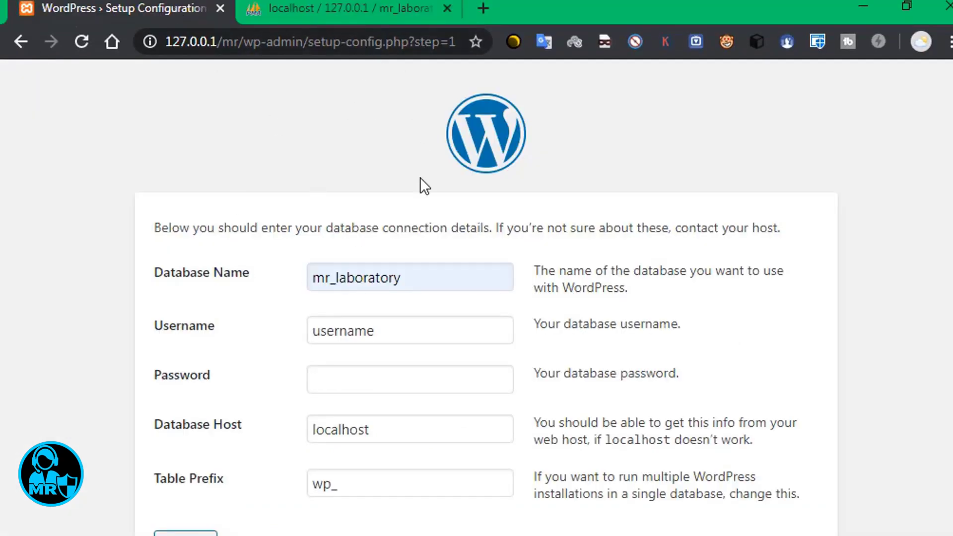
click(408, 328)
drag(408, 328, 314, 332)
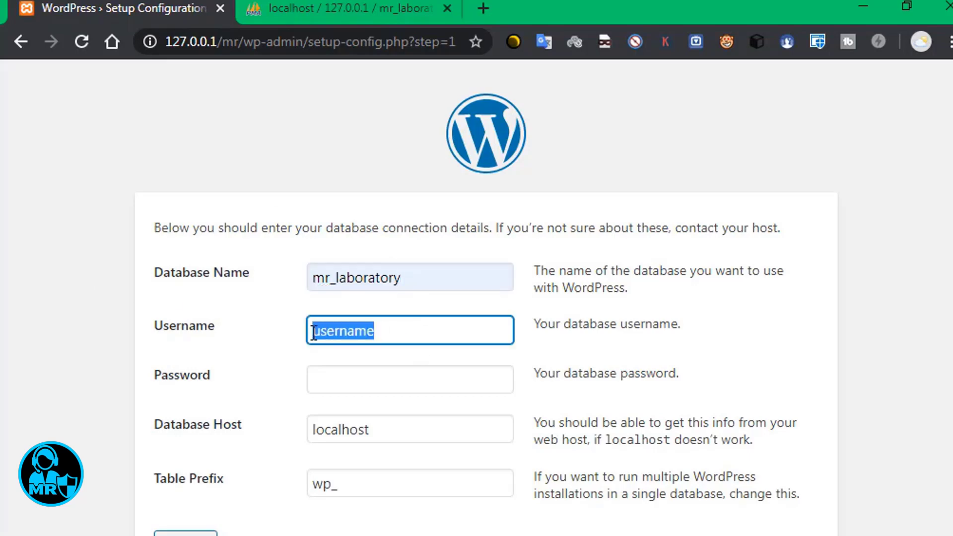
text(roo)
click(340, 356)
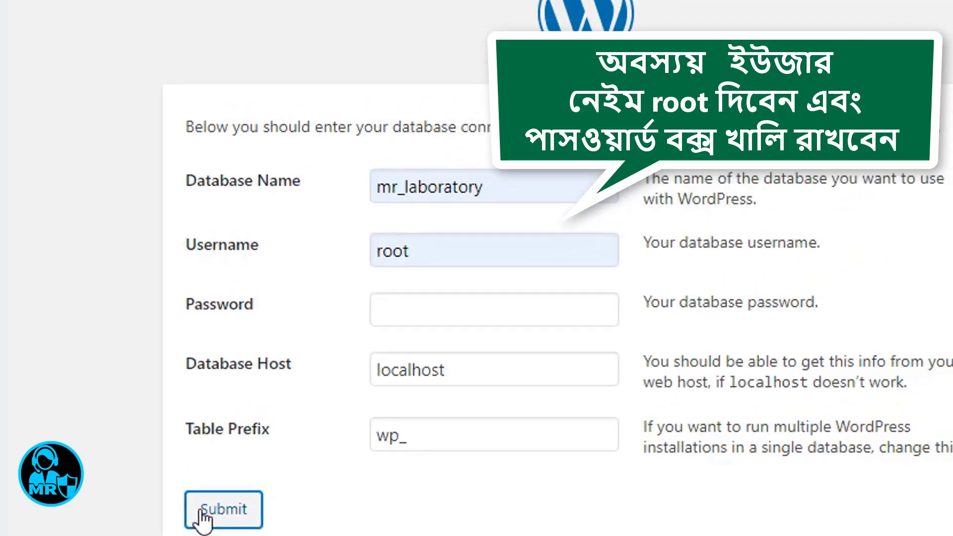
click(203, 518)
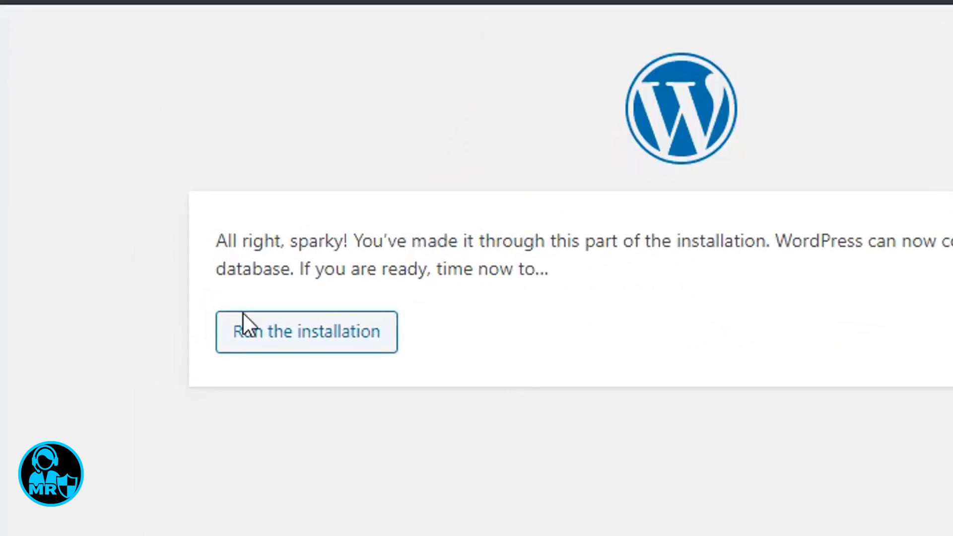
click(300, 344)
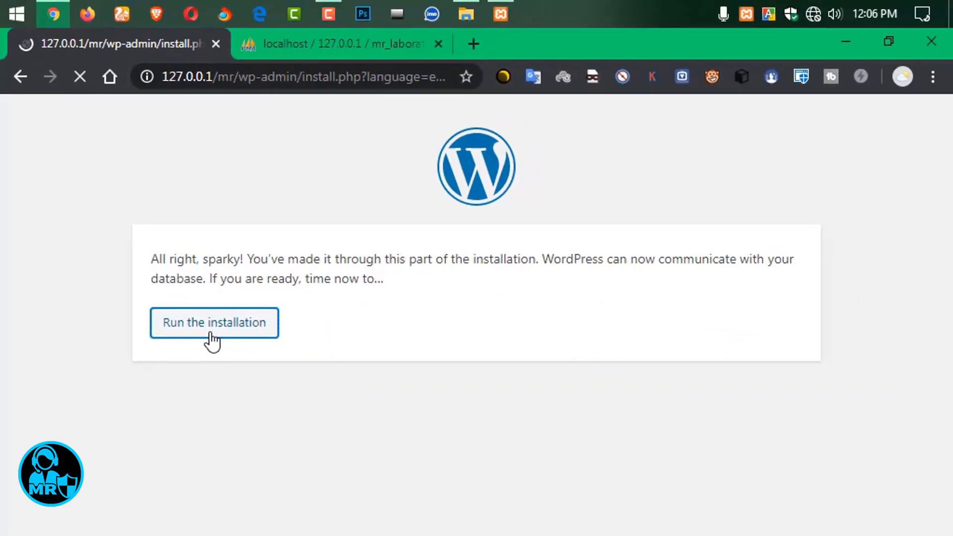
Enter site title MR Laboratory, the admin username and a weak password, confirming its use.
scroll(233, 198, down, 2)
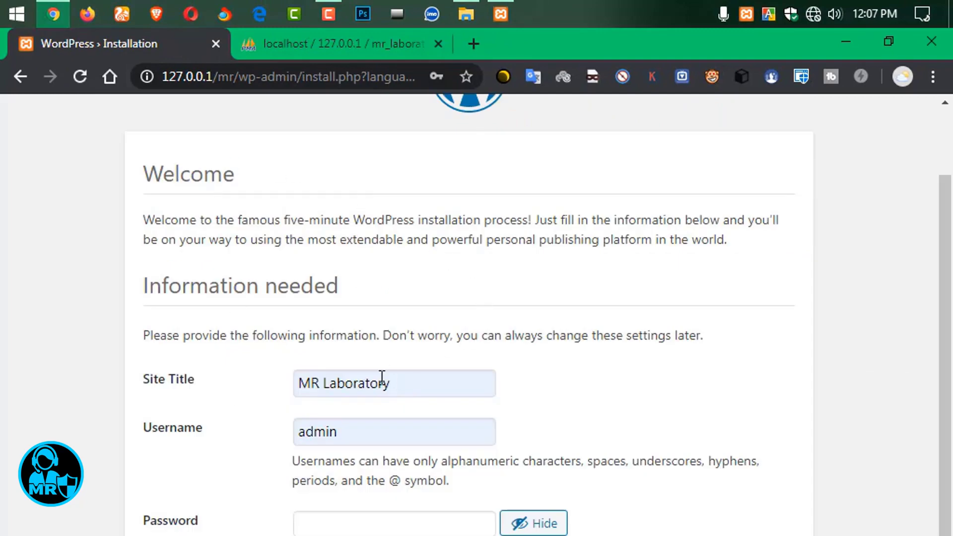
click(416, 381)
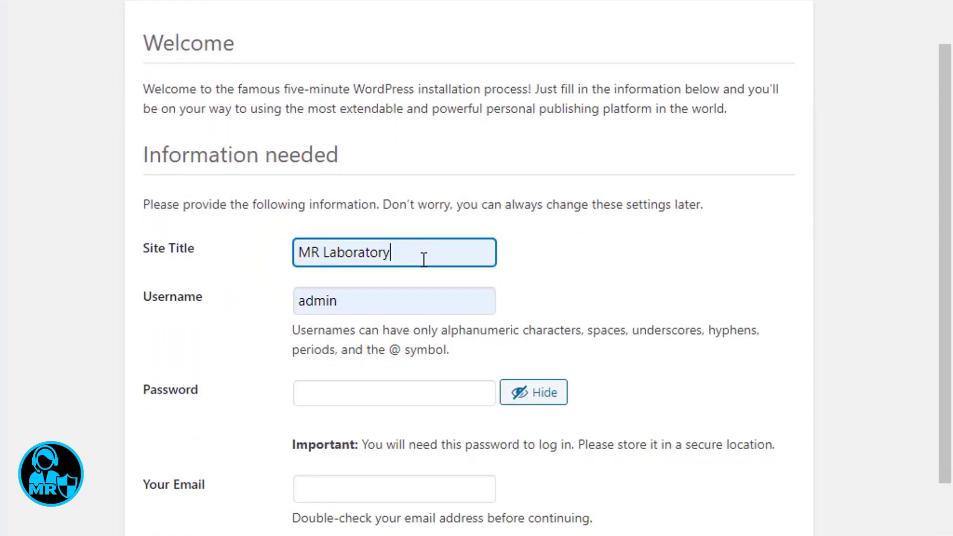
click(364, 301)
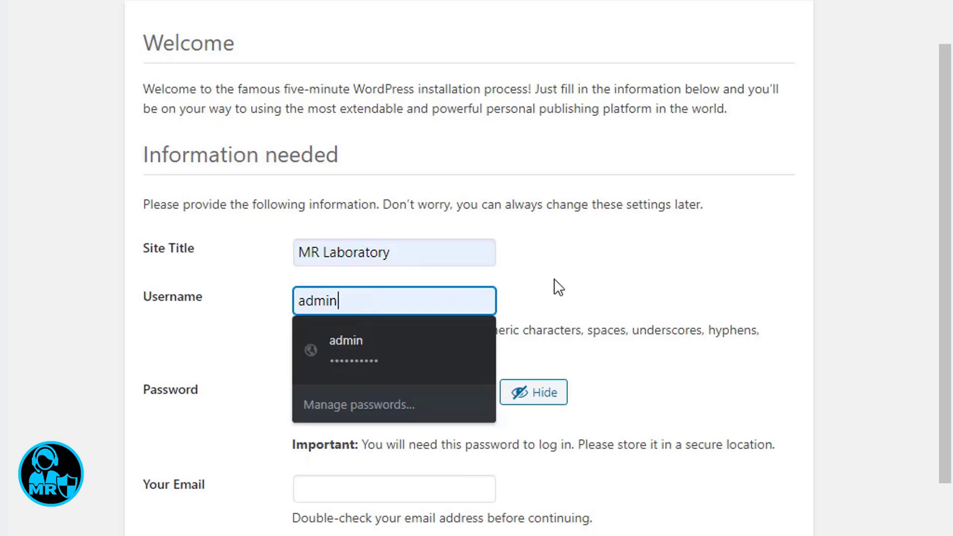
click(556, 281)
click(325, 399)
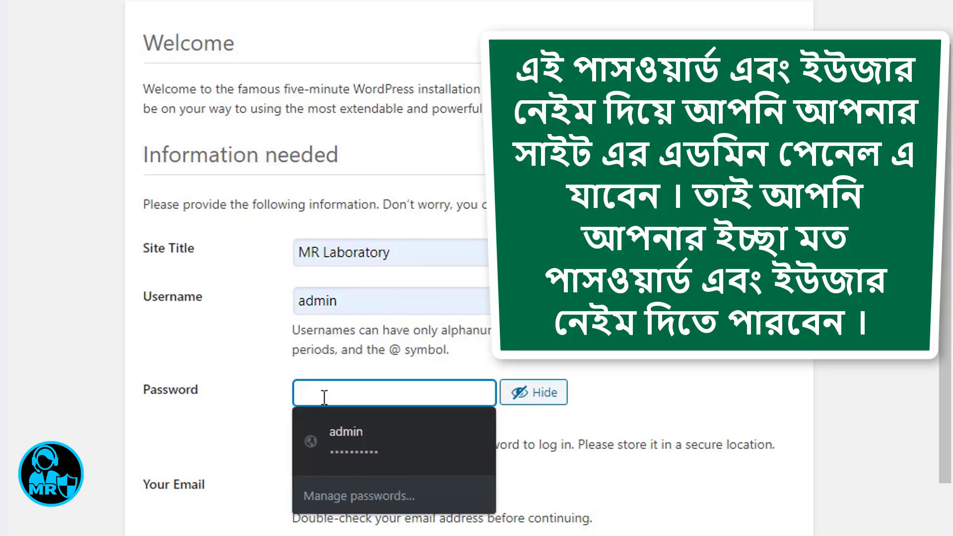
text(admin)
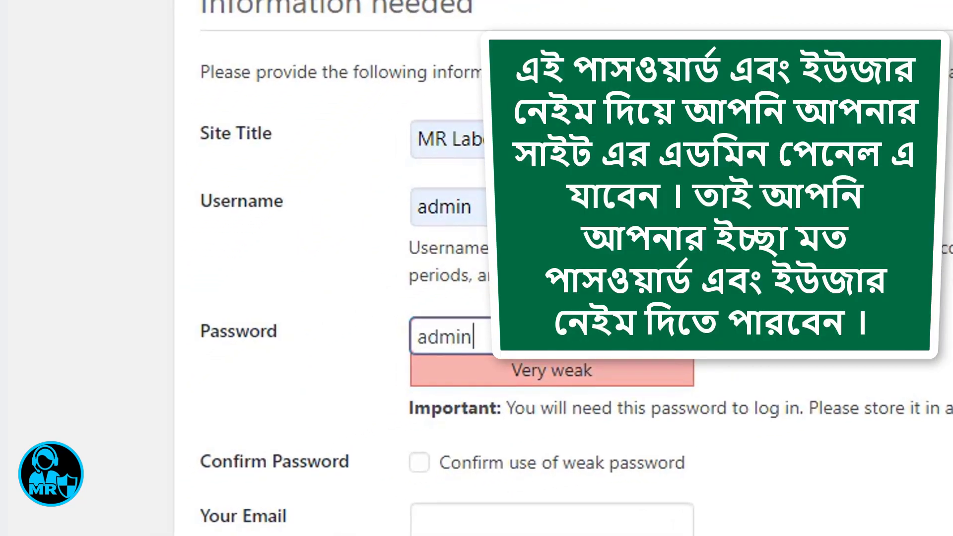
scroll(447, 298, down, 2)
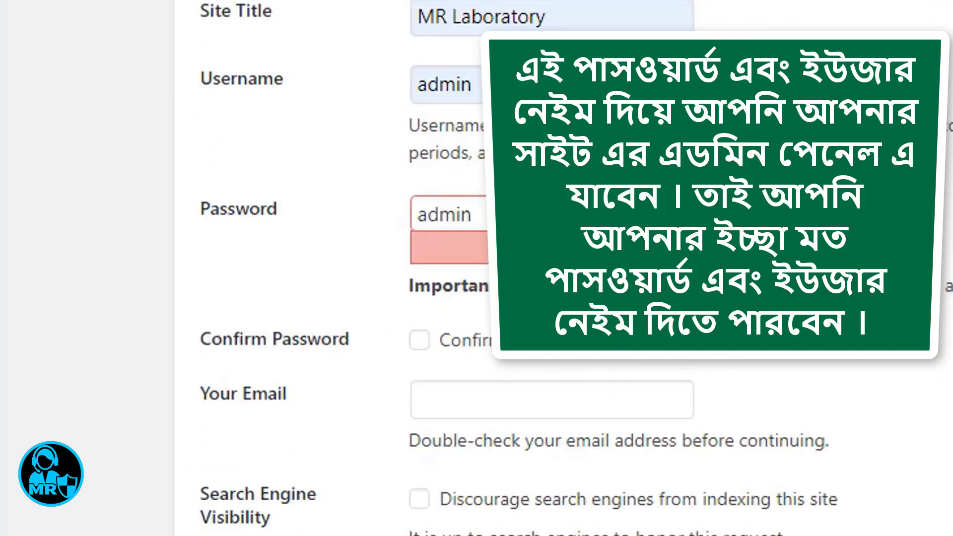
click(421, 331)
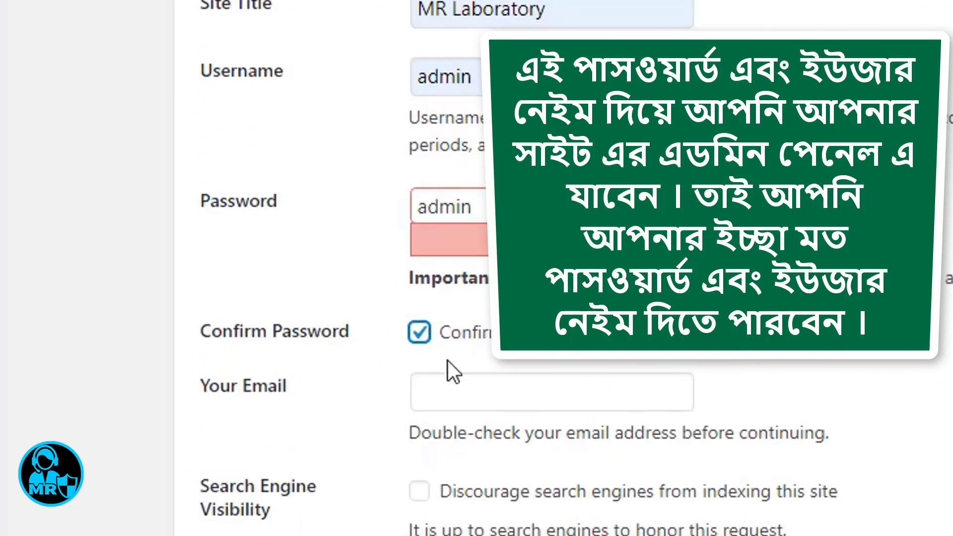
Fill in the admin e-mail, discourage search engine indexing, and install WordPress.
click(512, 395)
key(Down)
key(Down)
key(Down)
key(Up)
key(Up)
key(Return)
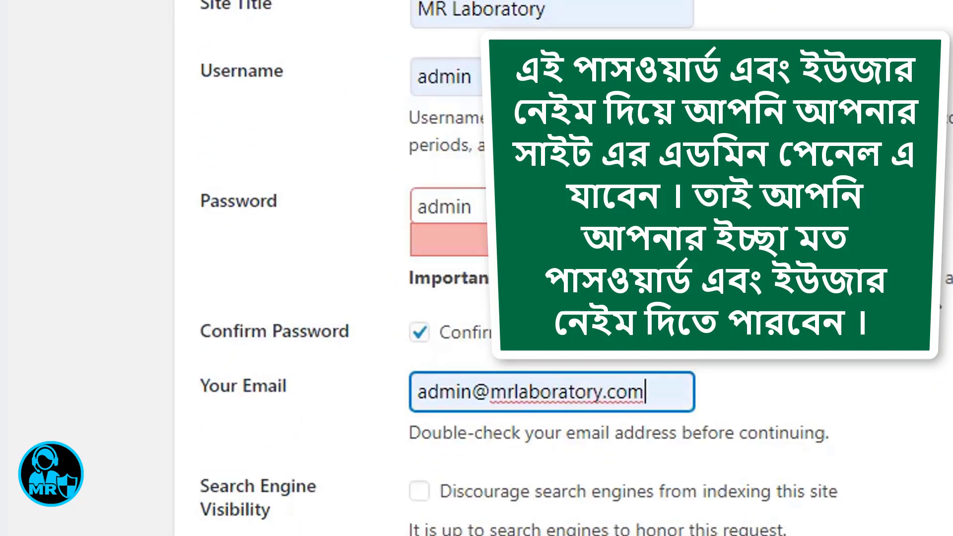
scroll(546, 348, down, 2)
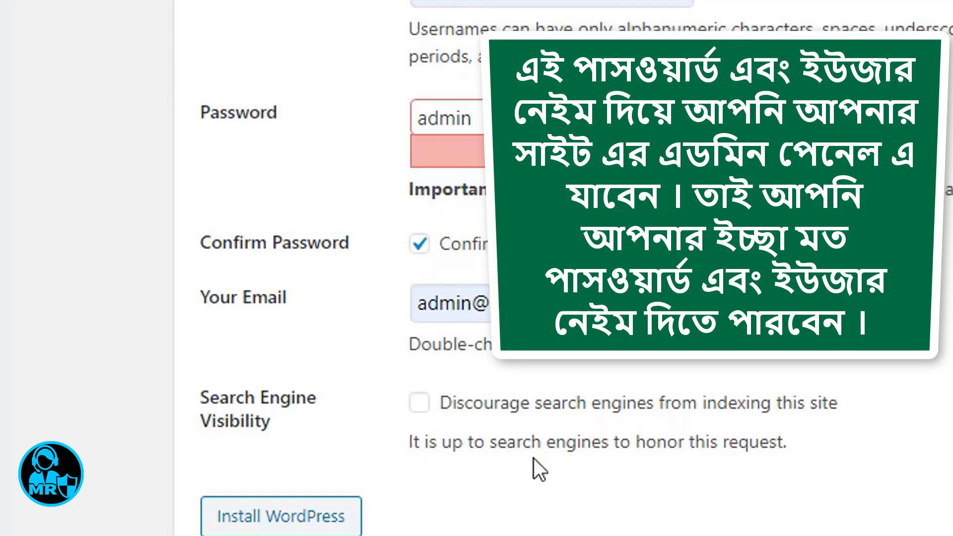
click(419, 405)
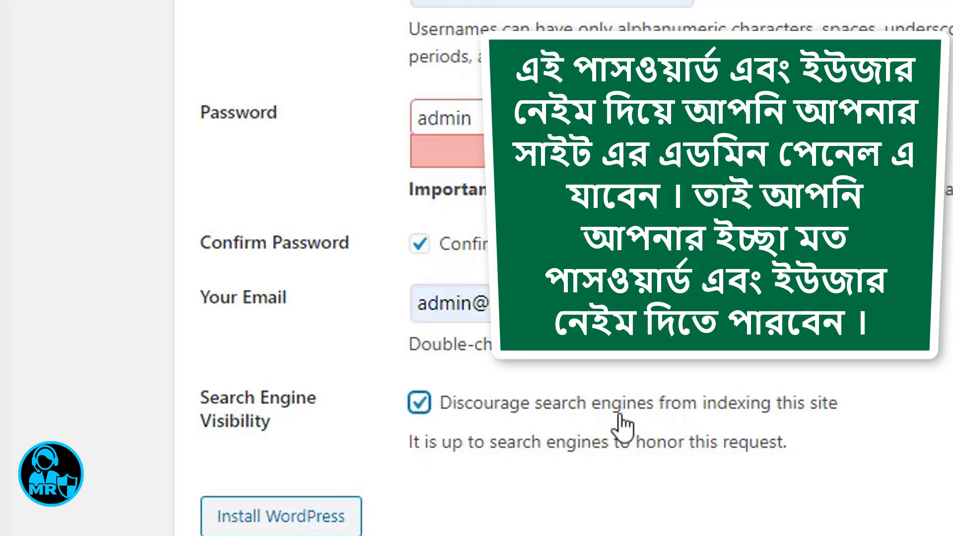
scroll(546, 419, down, 1)
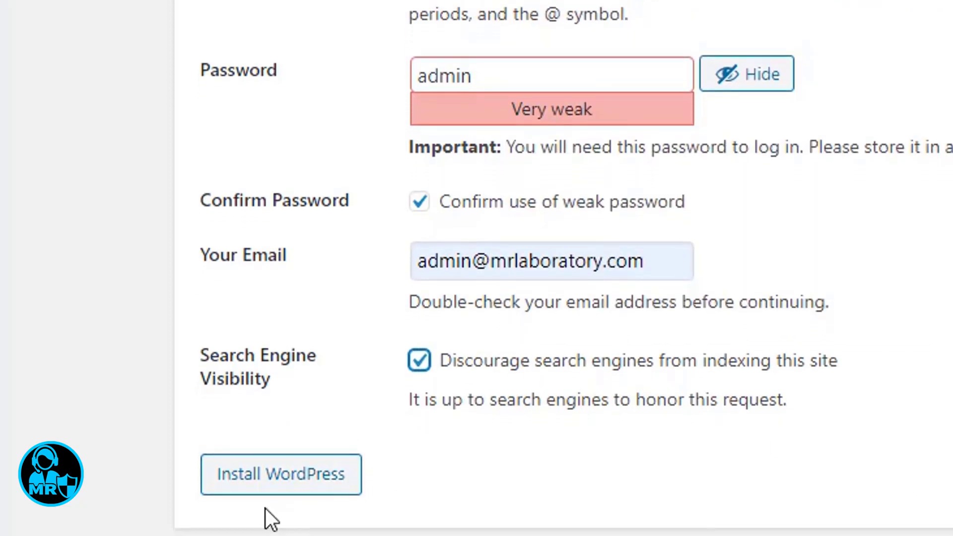
click(279, 487)
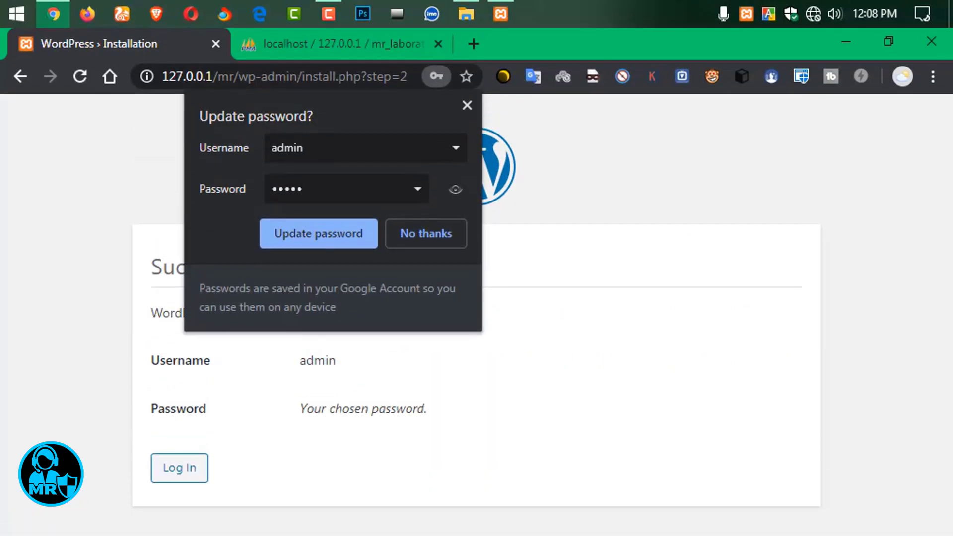
Log in to MR Laboratory with the admin credentials and Remember Me ticked.
click(332, 235)
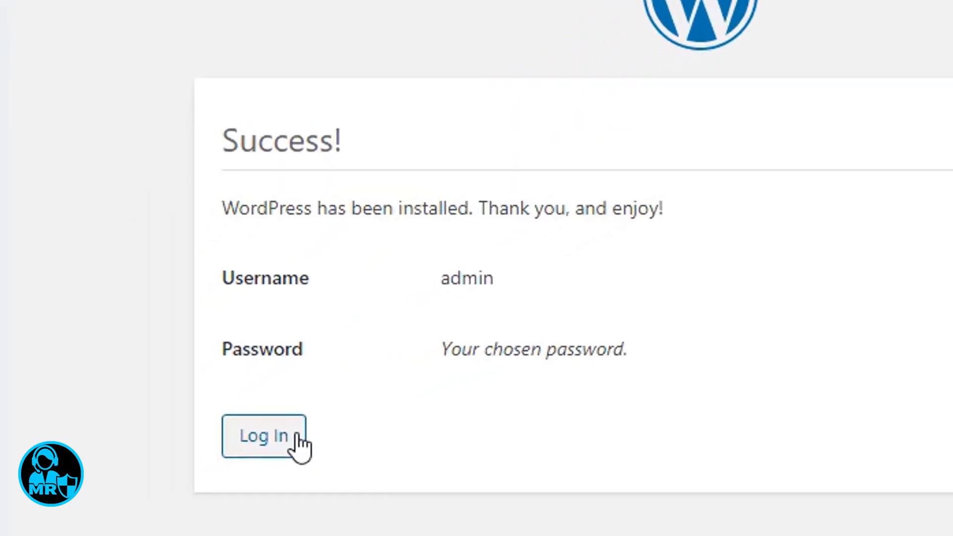
click(262, 442)
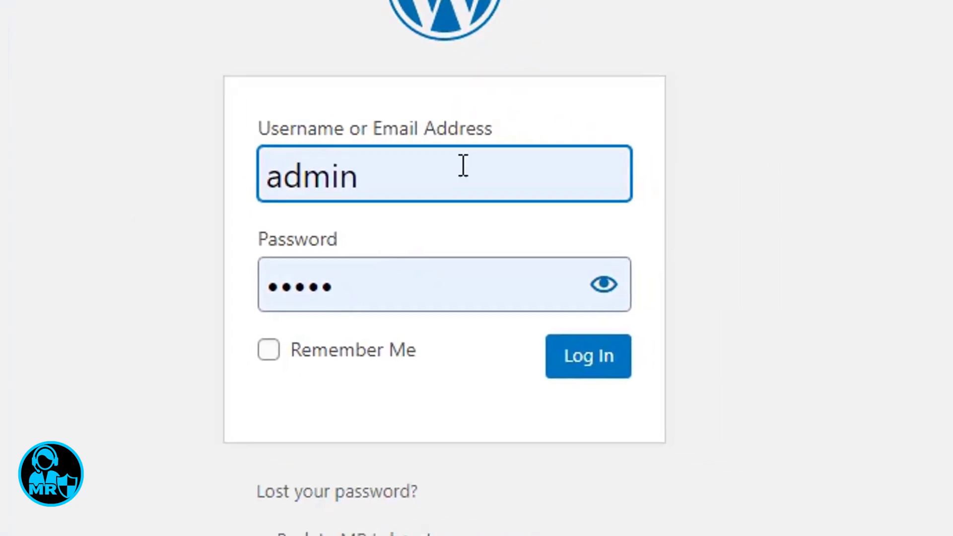
double_click(342, 174)
text(admin)
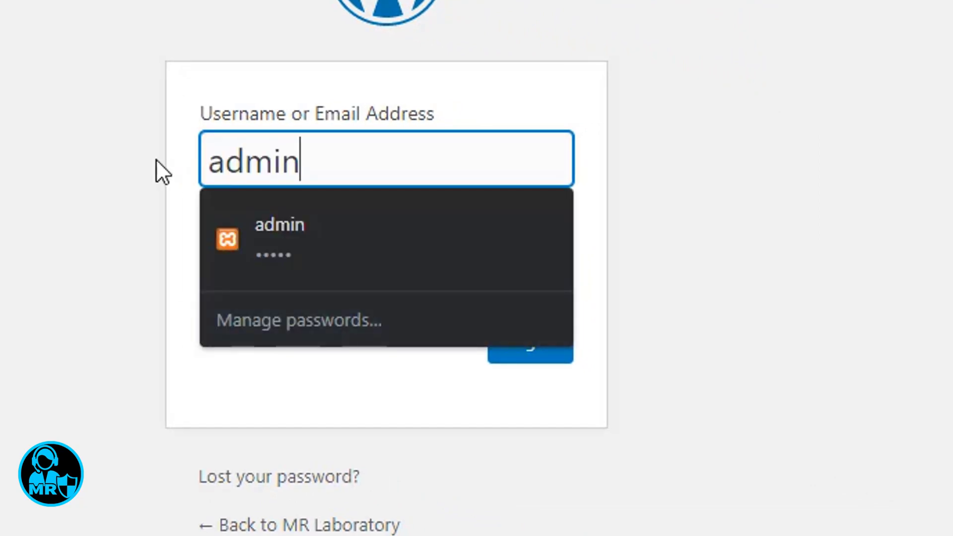
click(220, 268)
double_click(220, 268)
text(admin)
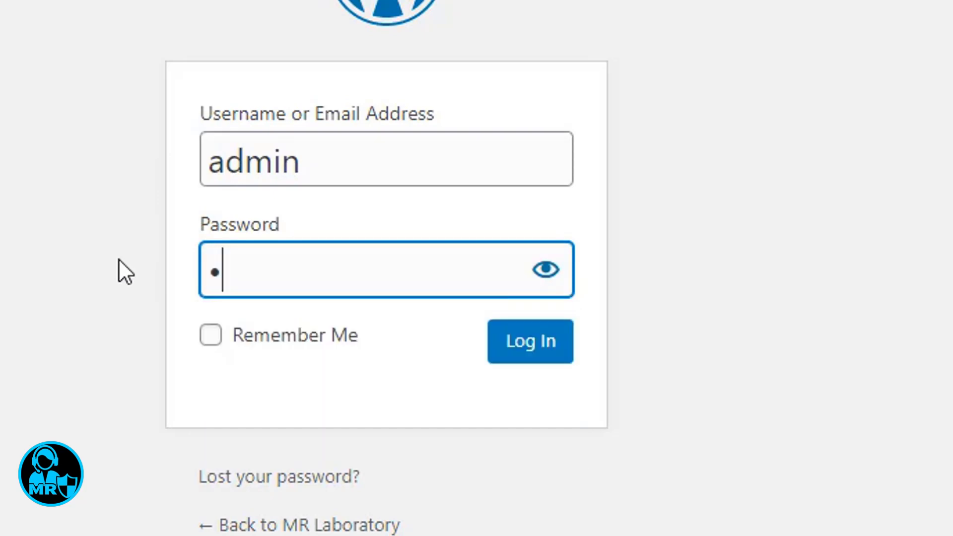
click(211, 335)
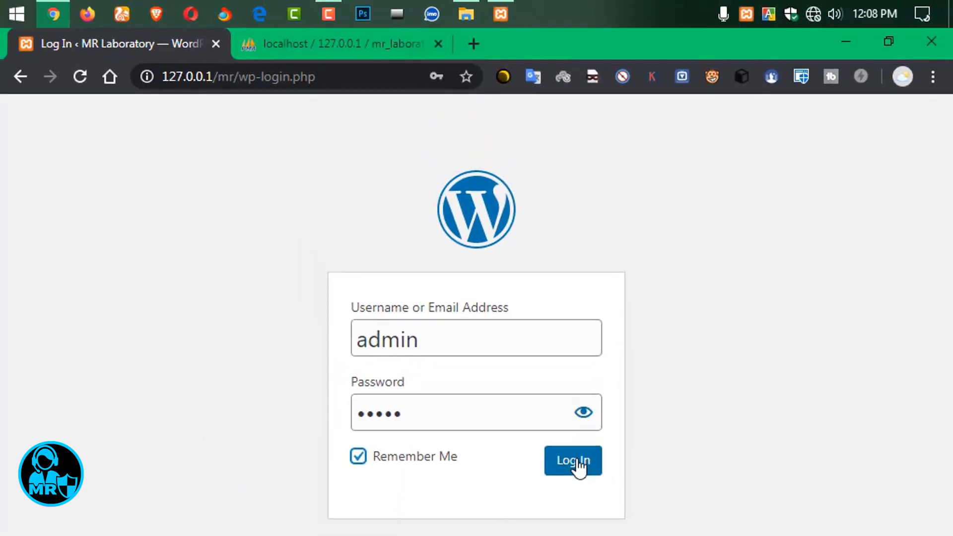
click(538, 349)
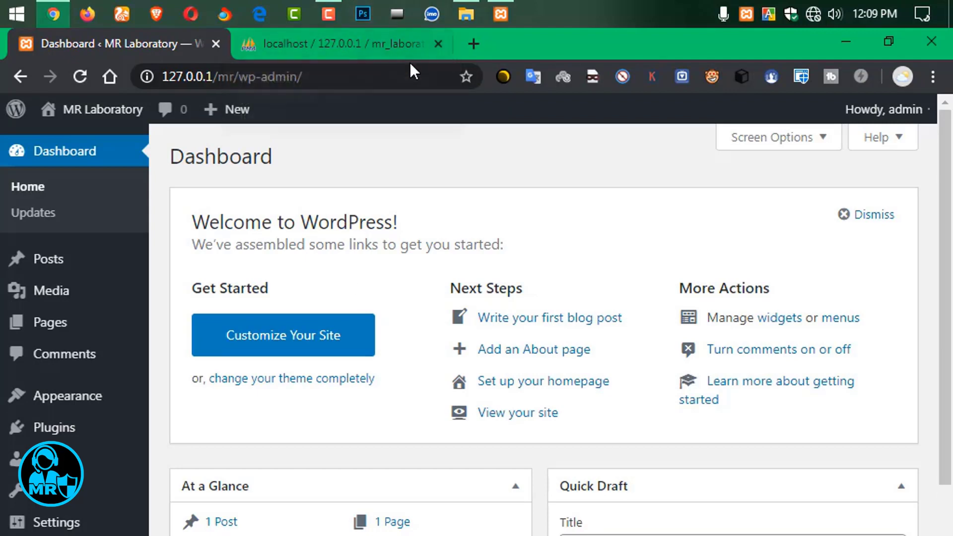
Close the phpMyAdmin tab and open the MR Laboratory public site in a new tab.
click(438, 44)
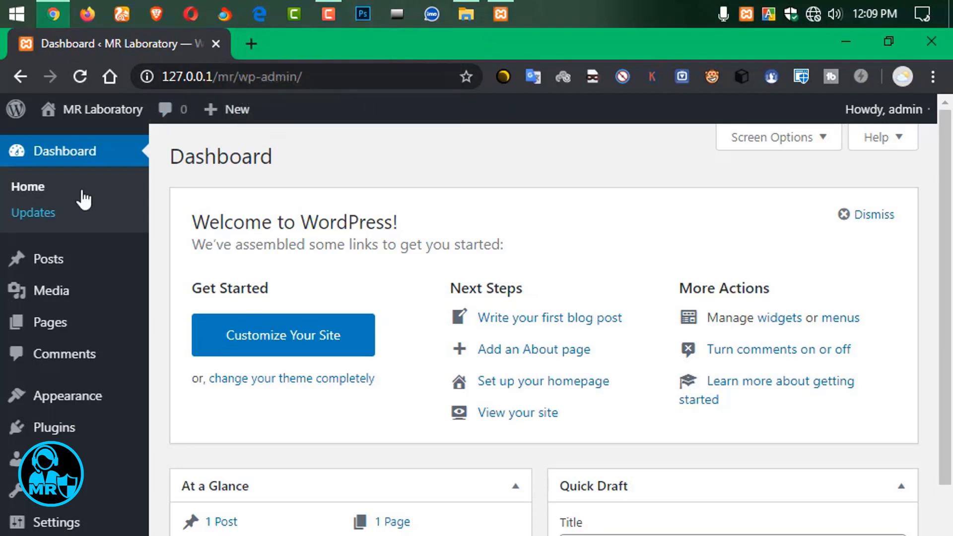
mouse_move(87, 120)
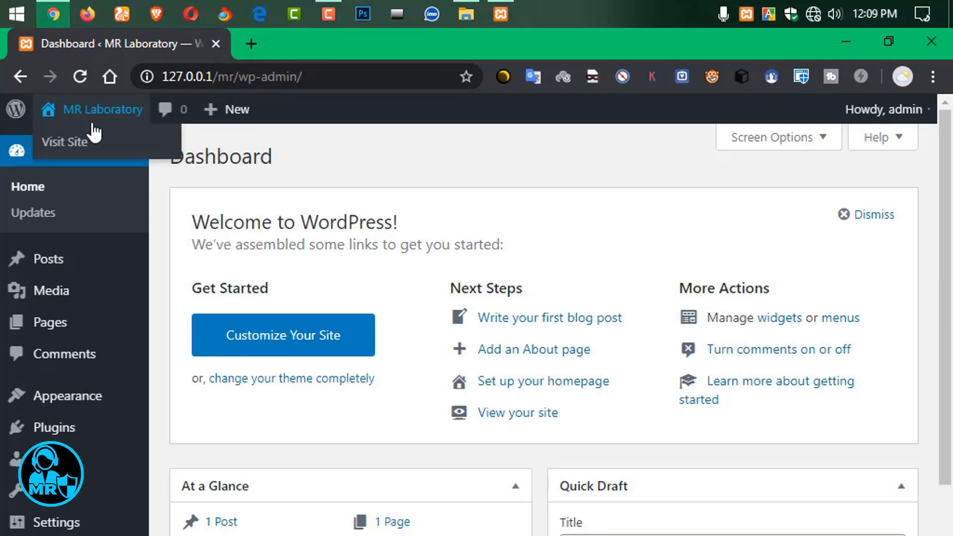
right_click(79, 141)
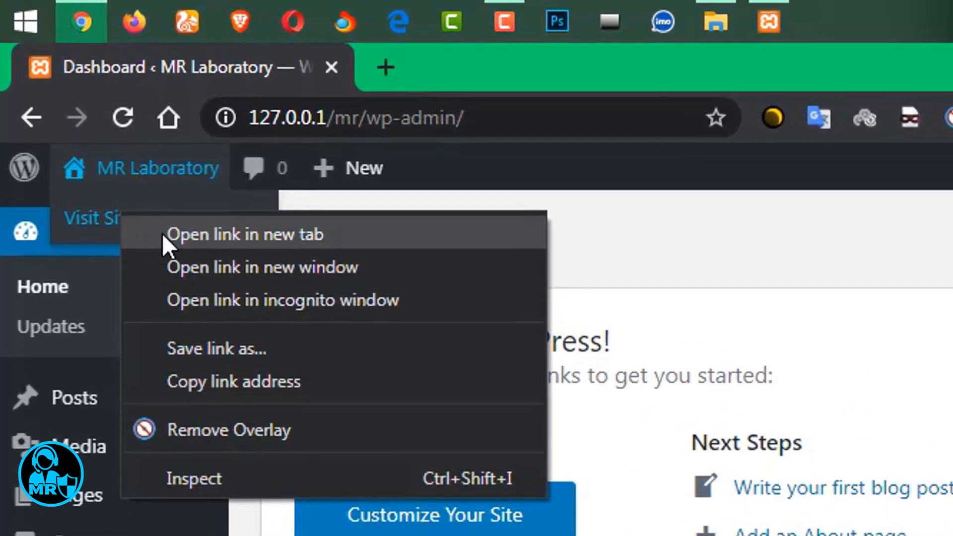
click(163, 234)
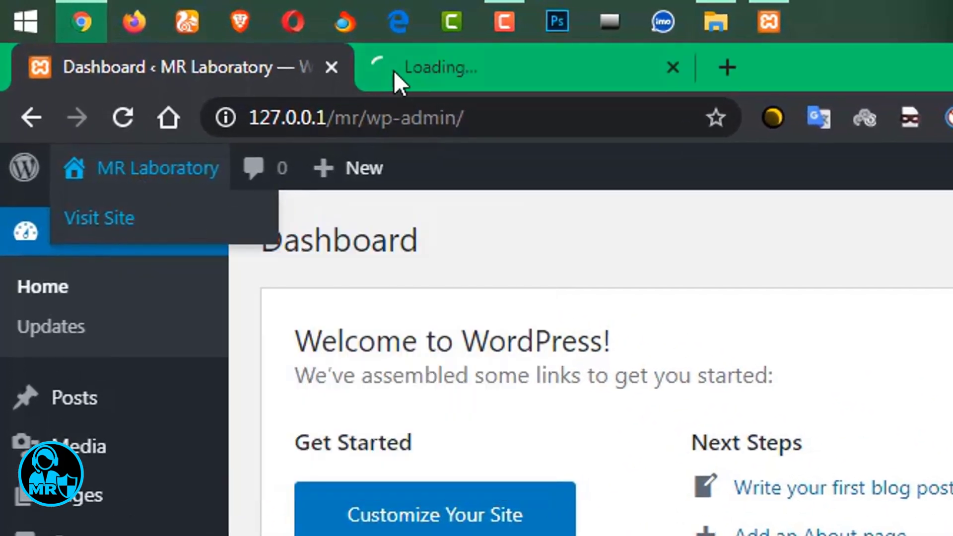
click(436, 72)
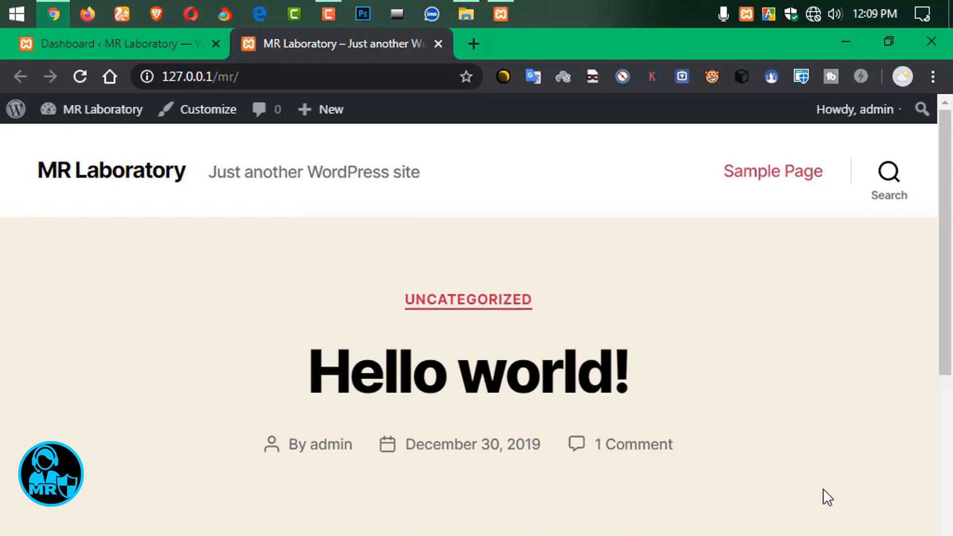
Browse the site's front page, then return to the admin Dashboard tab.
scroll(823, 504, down, 6)
scroll(646, 412, up, 6)
scroll(298, 397, down, 9)
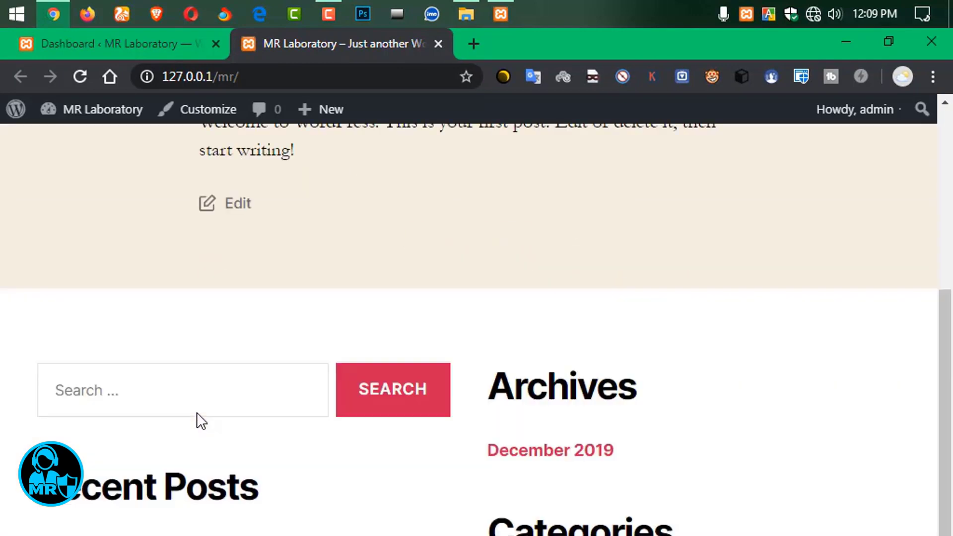
scroll(615, 301, down, 5)
scroll(615, 302, up, 15)
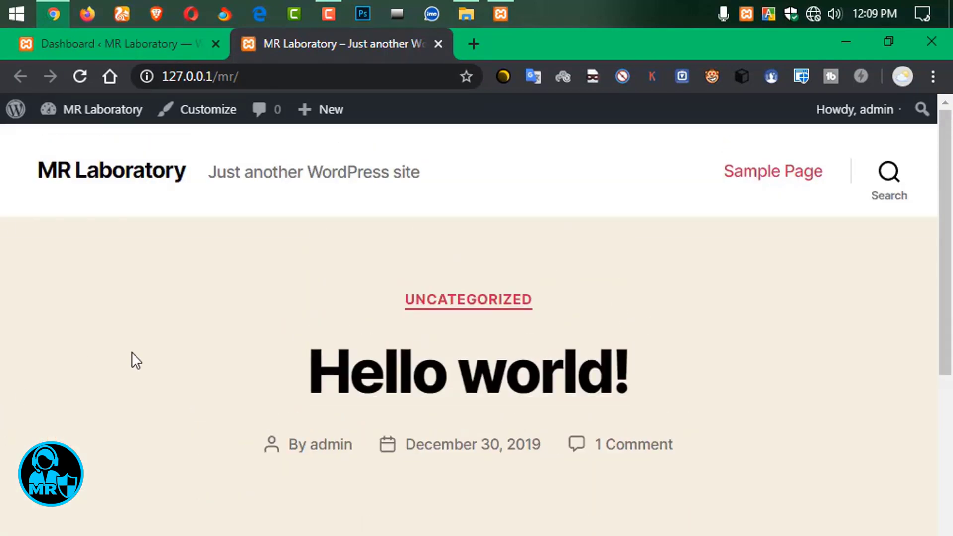
click(162, 46)
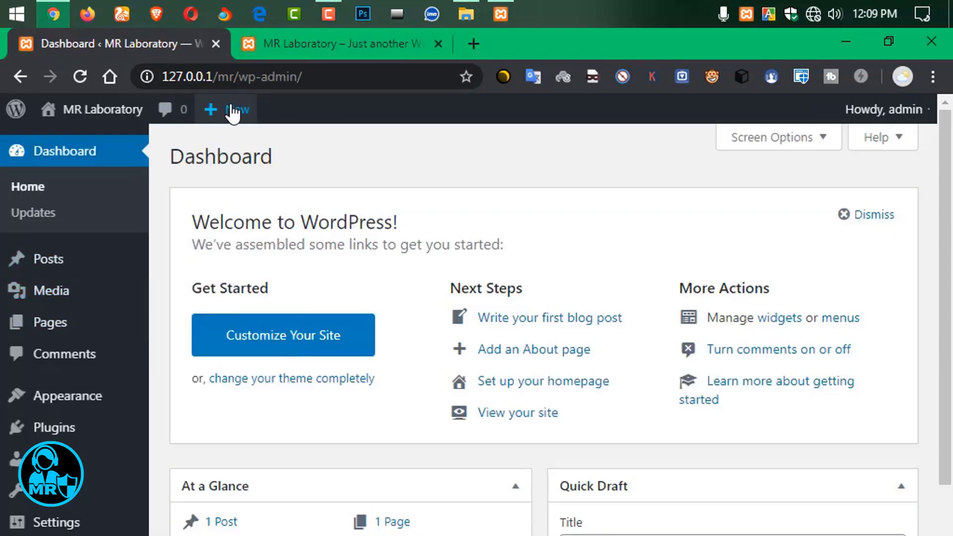
Write a new post 'Post test' with a greeting paragraph and an uploaded icon.png image block.
mouse_move(232, 114)
click(226, 146)
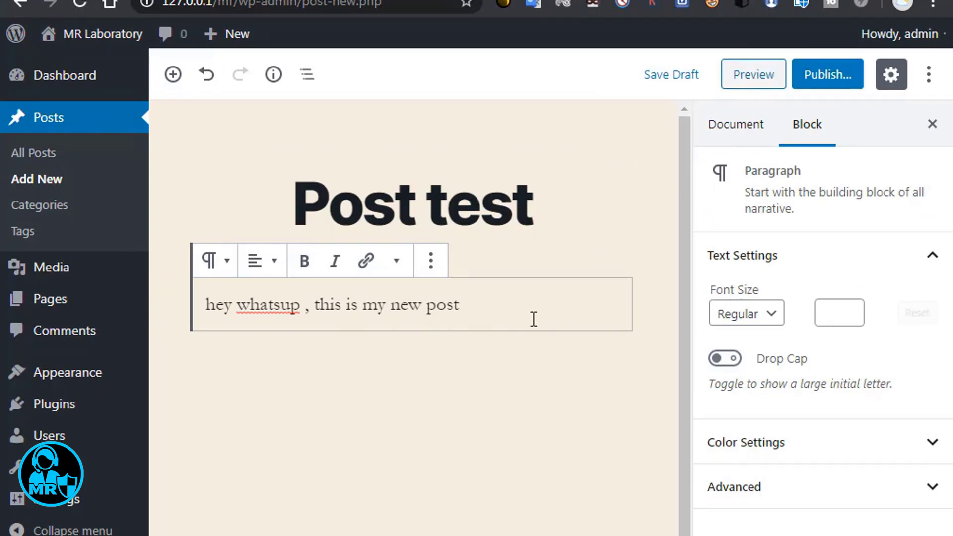
key(Return)
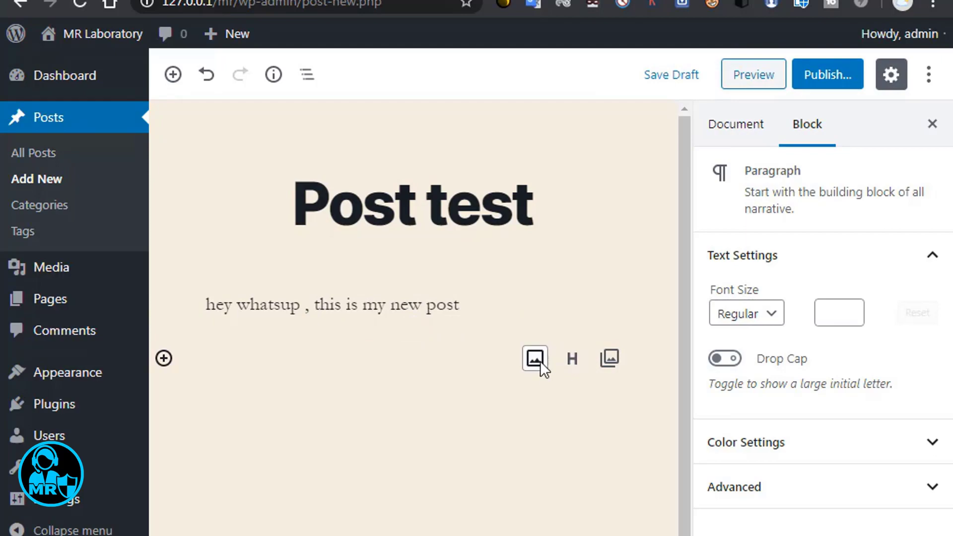
click(535, 358)
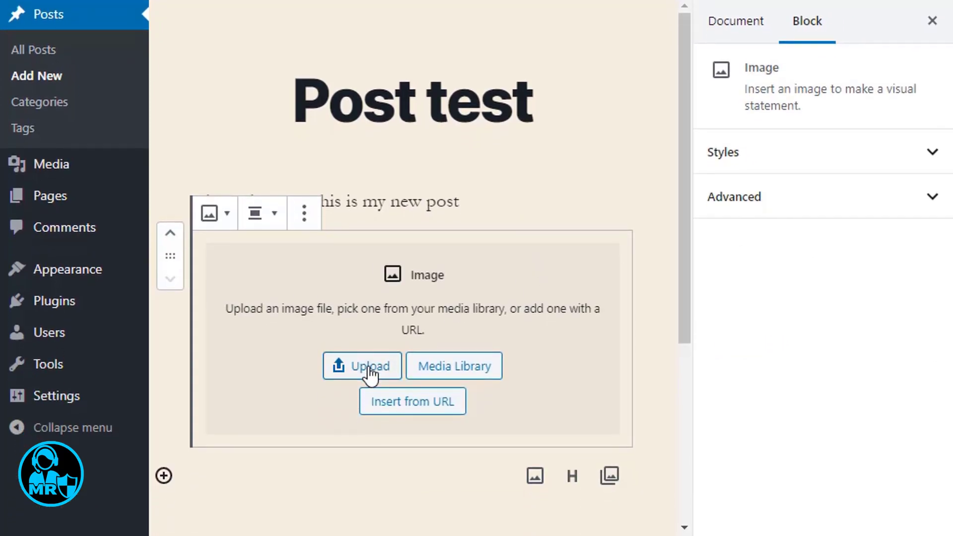
click(370, 368)
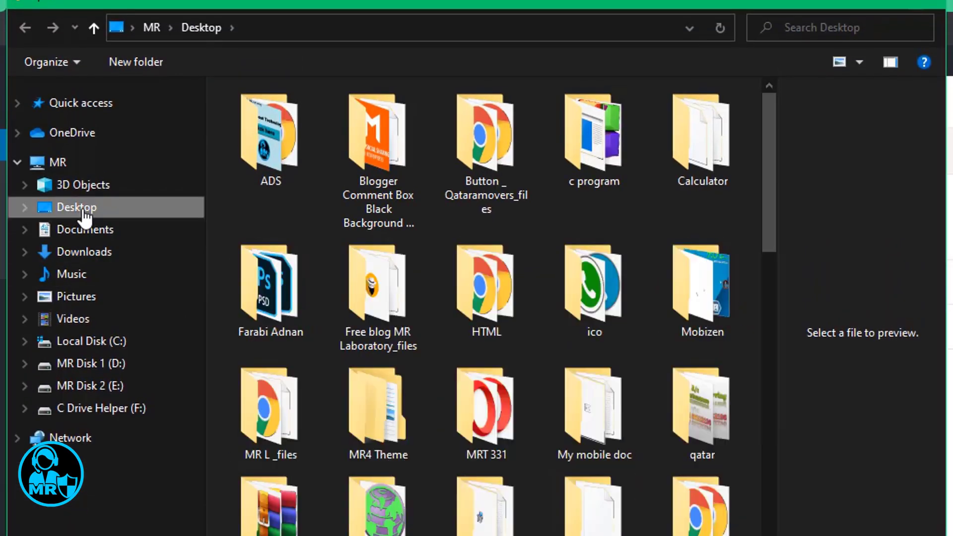
scroll(734, 473, down, 5)
click(474, 198)
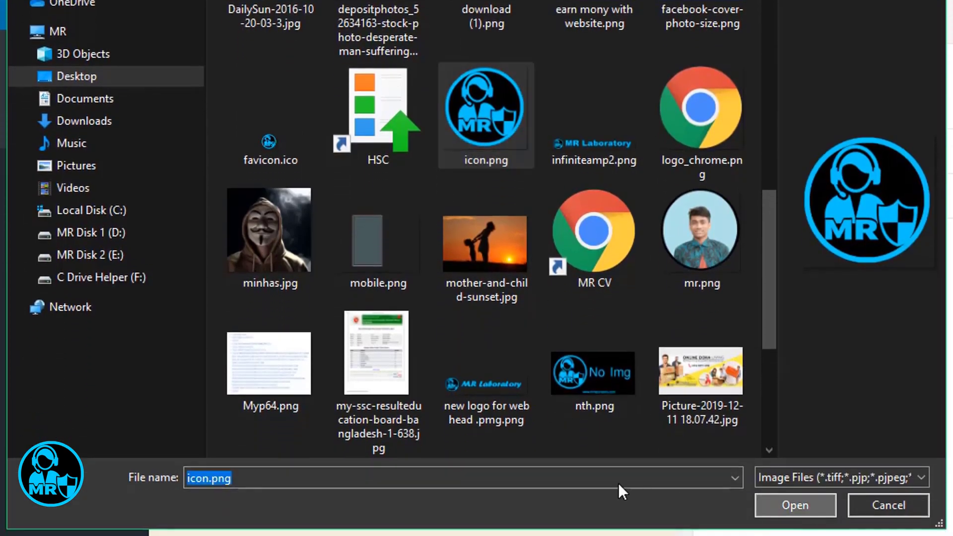
click(794, 532)
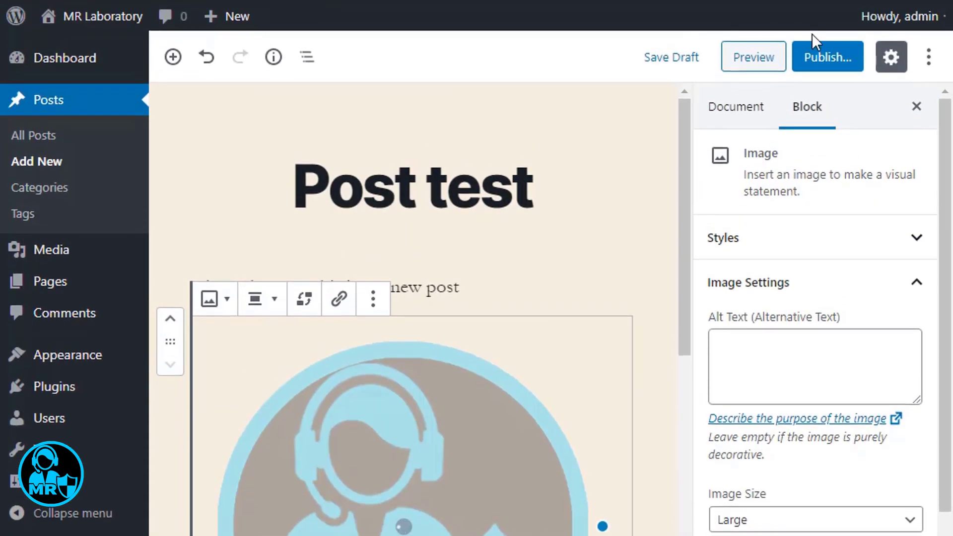
Publish the post and go to the site's home page tab.
click(812, 72)
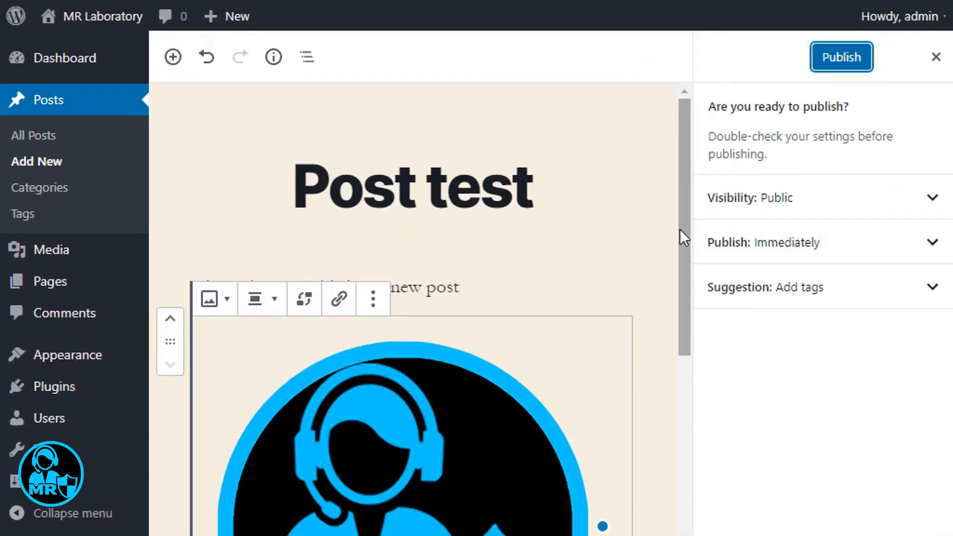
click(840, 58)
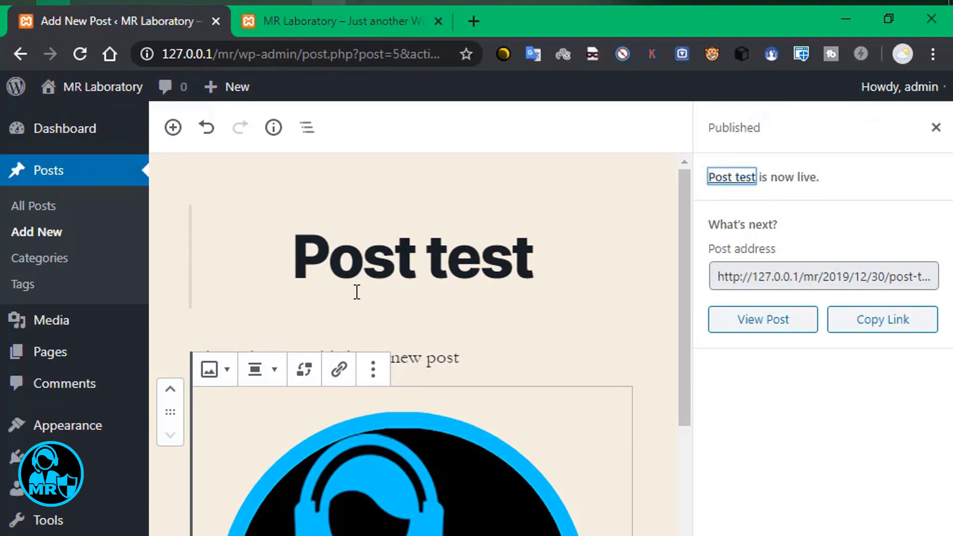
click(349, 21)
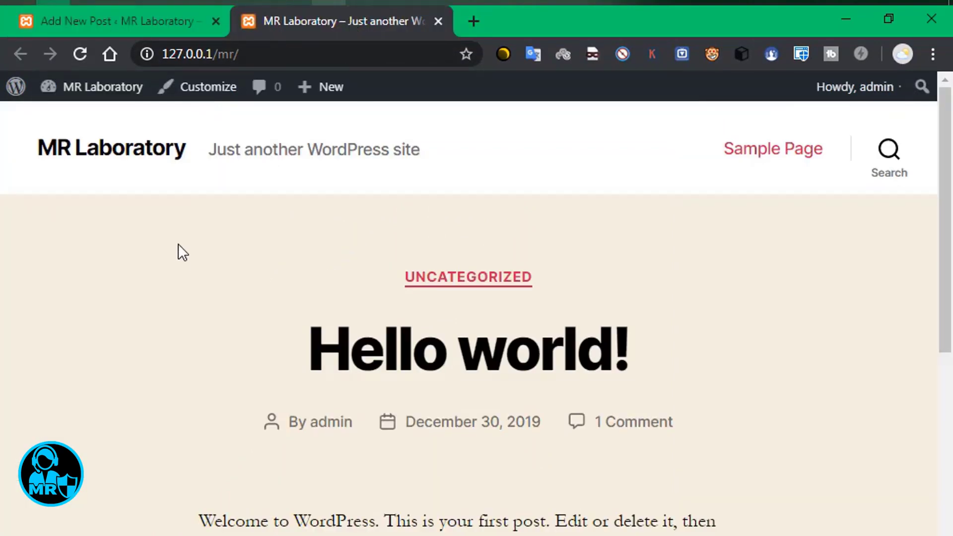
Reload the site's front page and scroll through it to the Post test entry.
click(80, 53)
scroll(446, 338, down, 10)
scroll(494, 388, up, 8)
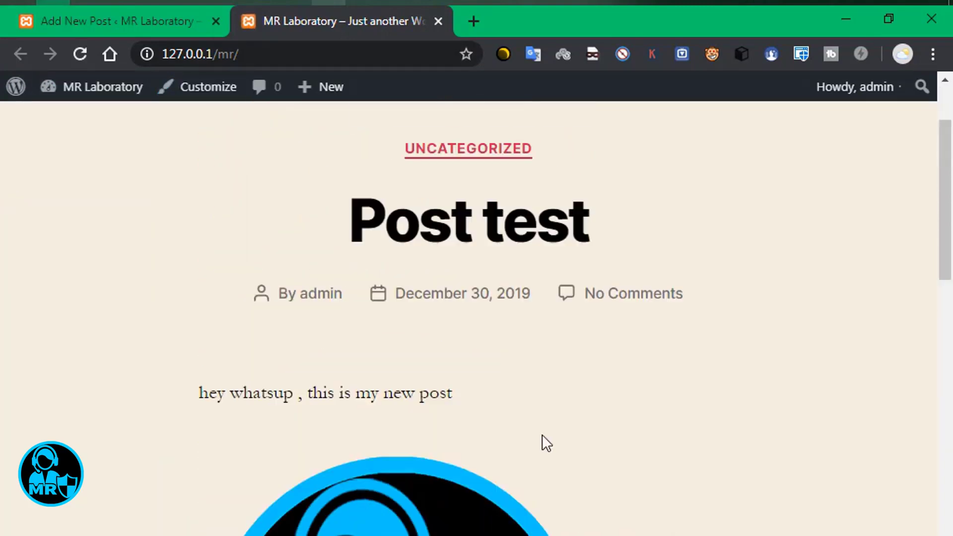
scroll(366, 341, up, 3)
scroll(564, 362, down, 2)
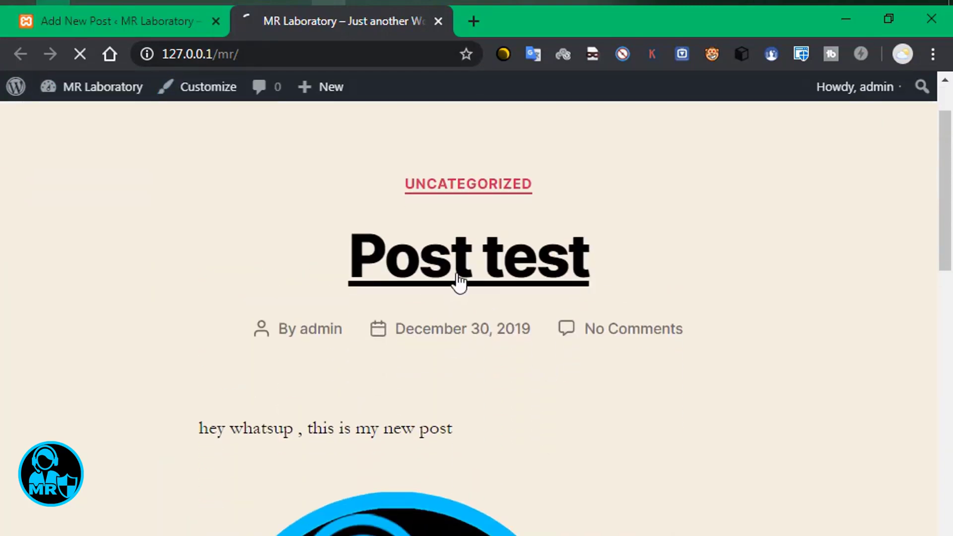
scroll(299, 407, down, 8)
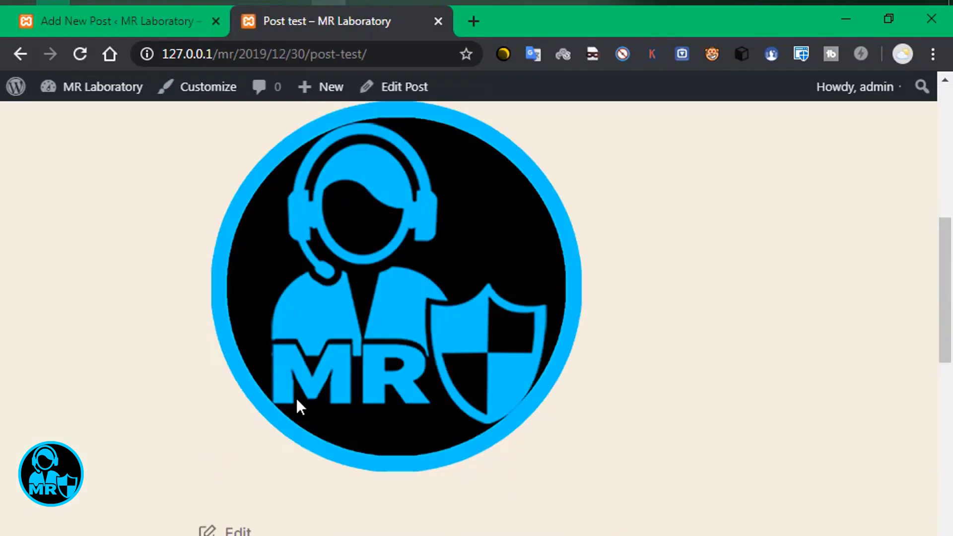
scroll(299, 407, down, 15)
scroll(504, 314, up, 20)
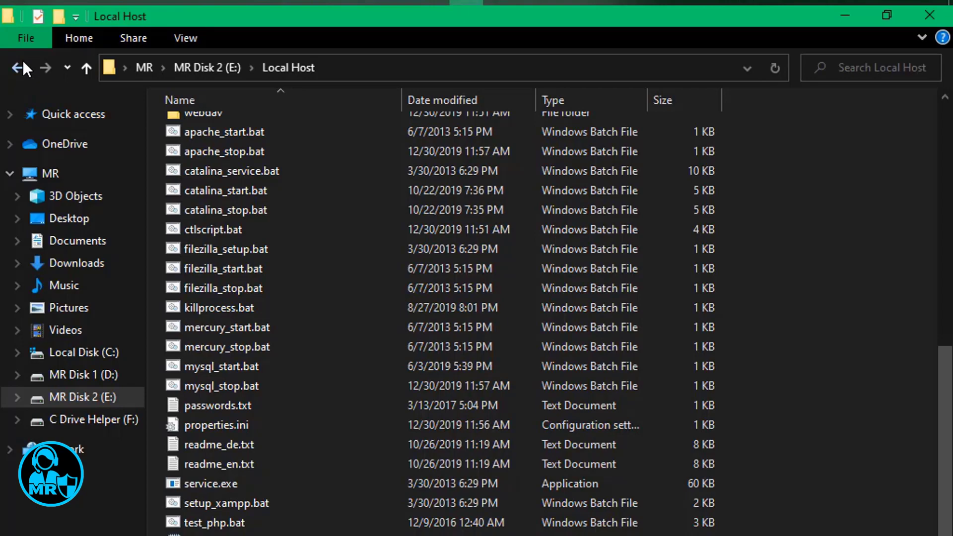
Navigate File Explorer from the htdocs mr folder to C:\Windows\System32.
click(20, 64)
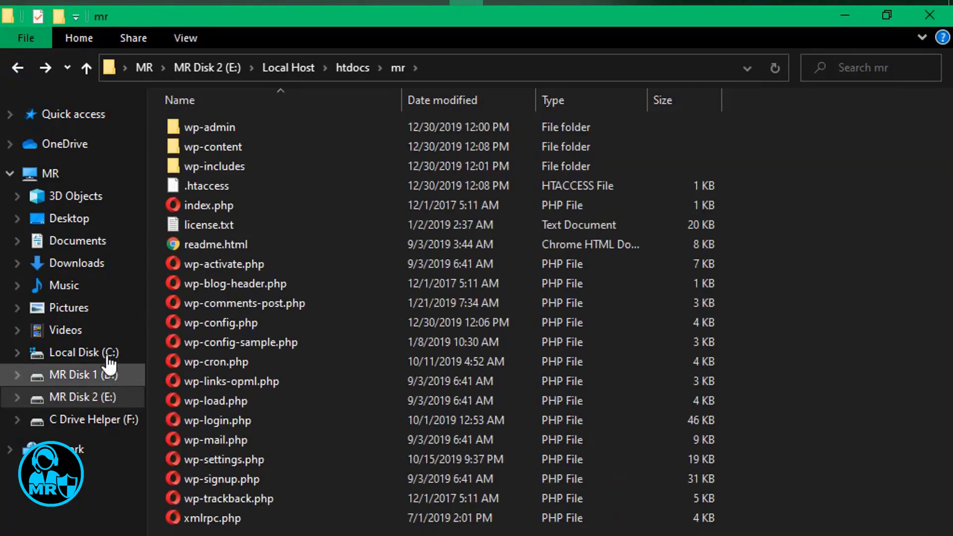
click(102, 354)
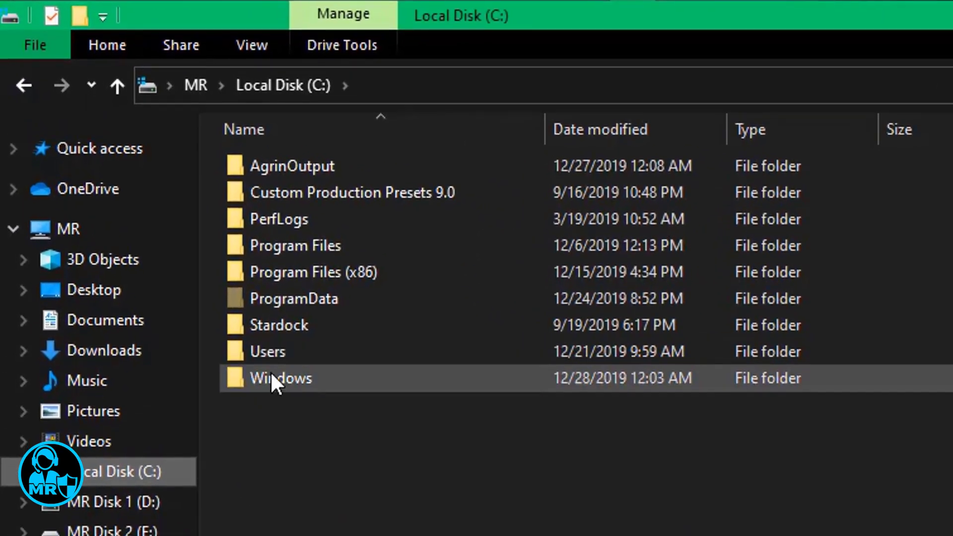
double_click(326, 378)
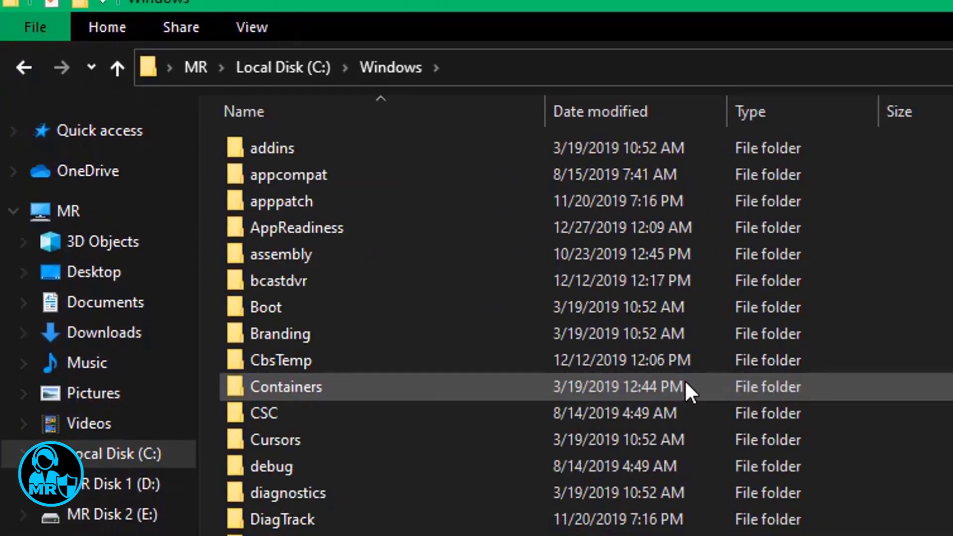
scroll(684, 380, down, 10)
scroll(634, 282, down, 6)
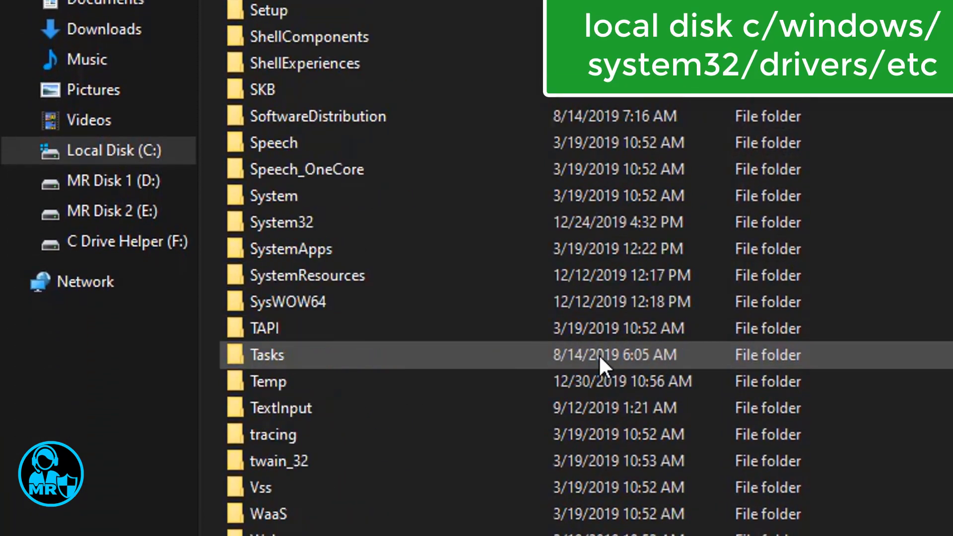
double_click(304, 222)
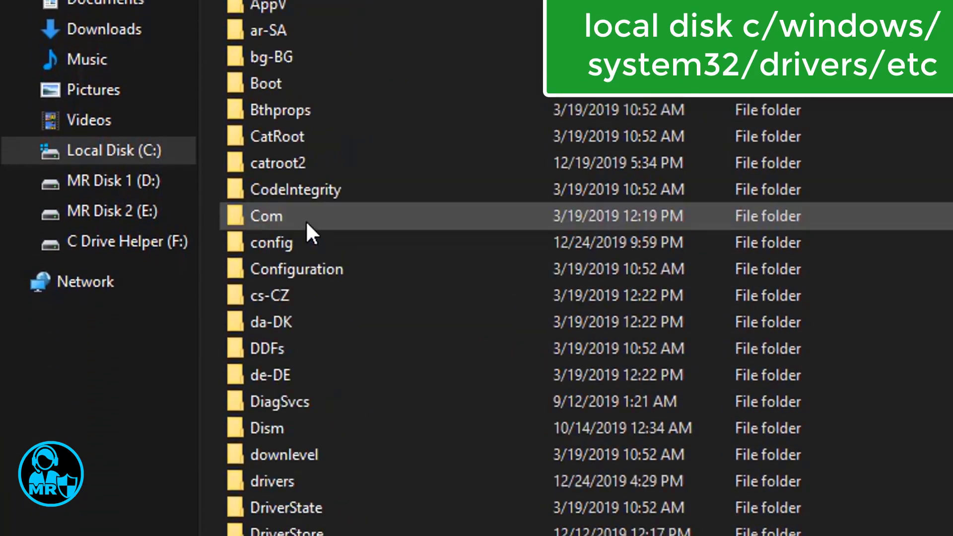